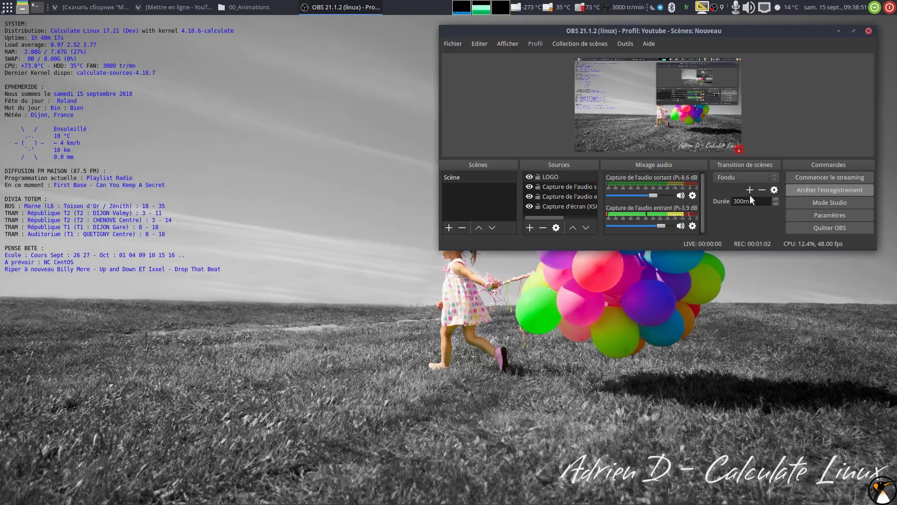
Launch a second OBS instance and make its window taller.
mouse_move(372, 496)
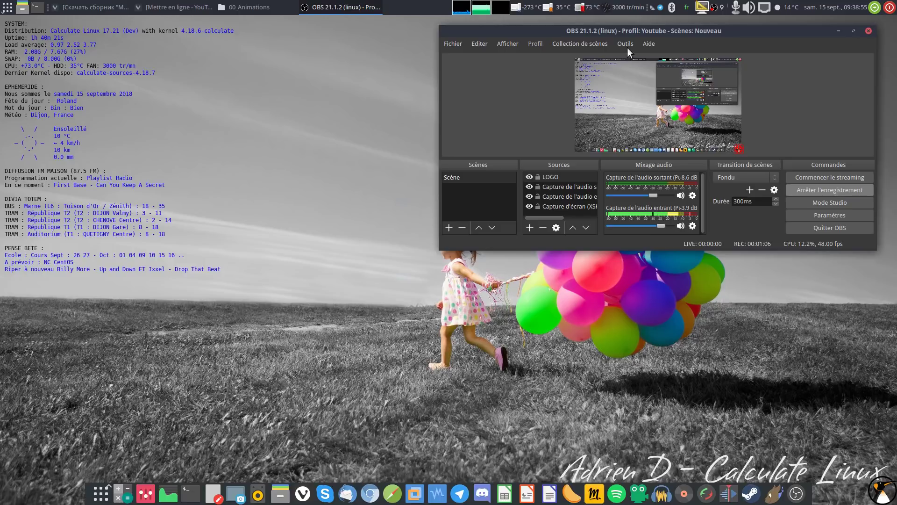
drag(601, 27, 591, 55)
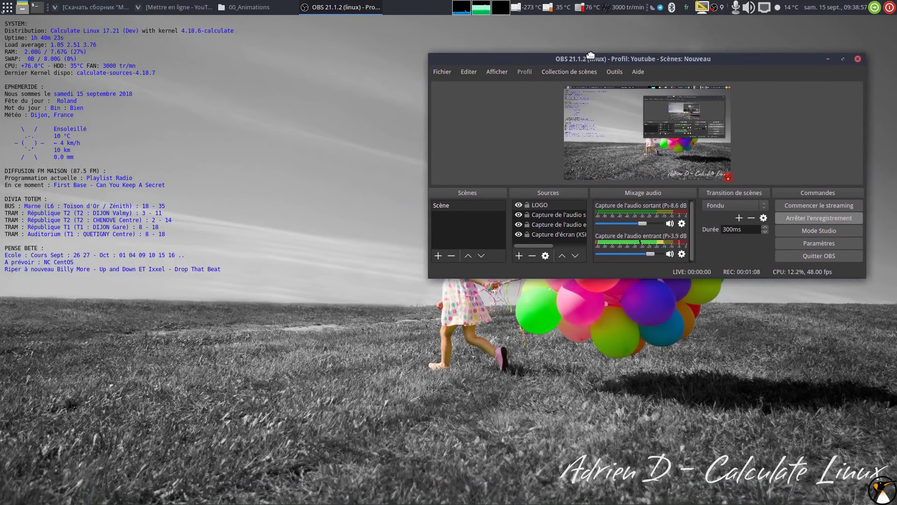
double_click(590, 56)
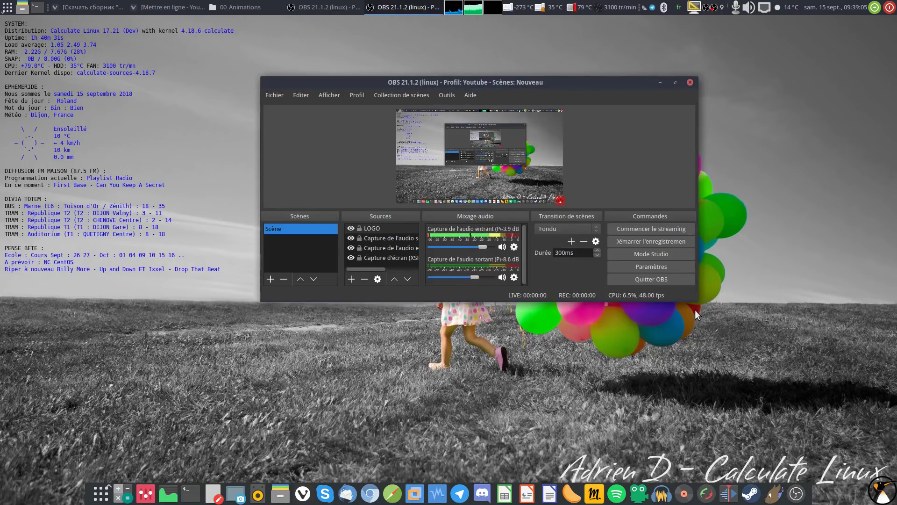
drag(697, 302, 696, 364)
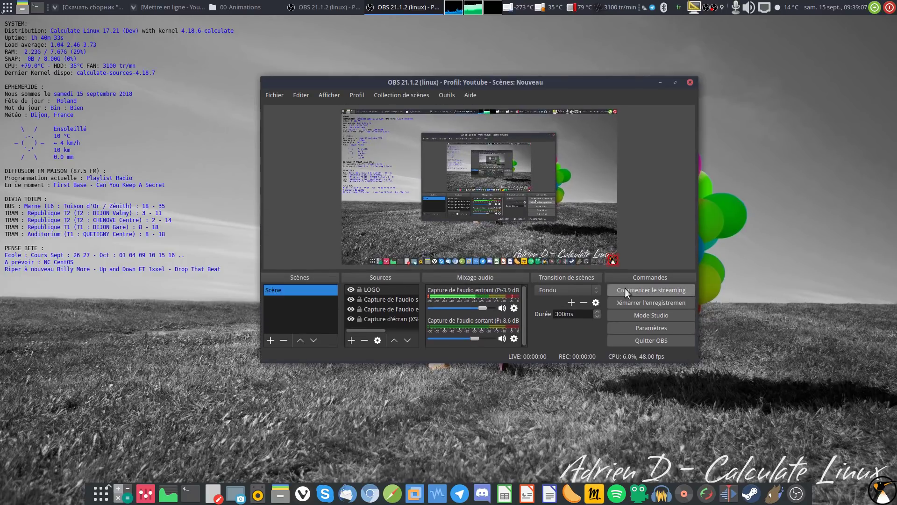
click(471, 94)
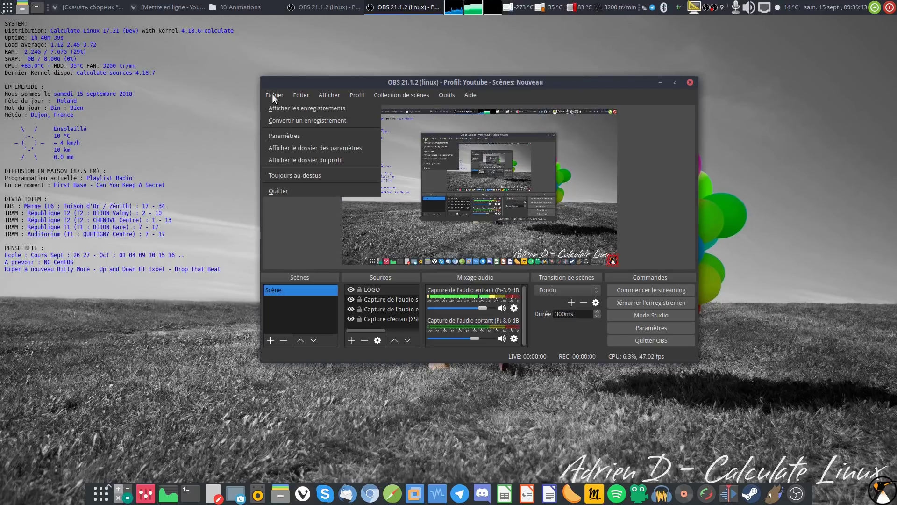
mouse_move(305, 95)
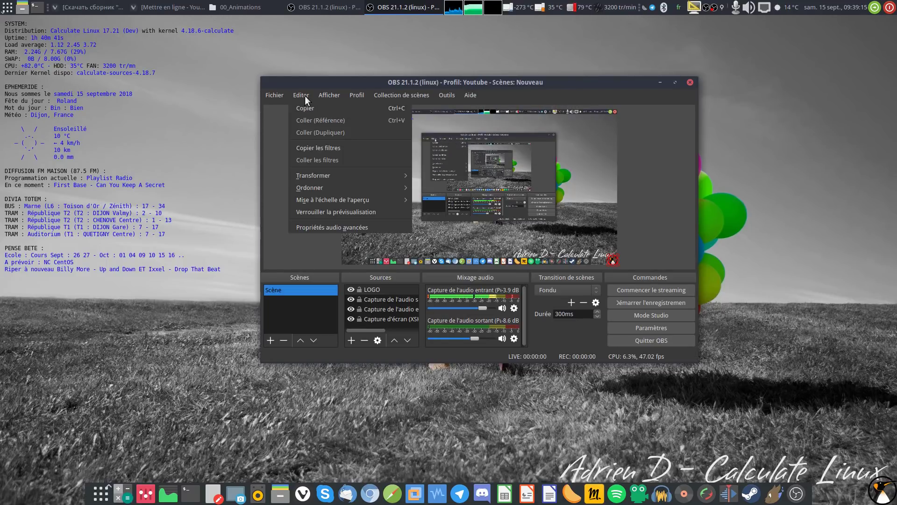
Run "eix obs" in a terminal and examine the obs-studio package's version and nvenc support, closing the terminal when finished.
click(35, 7)
text(eix obs)
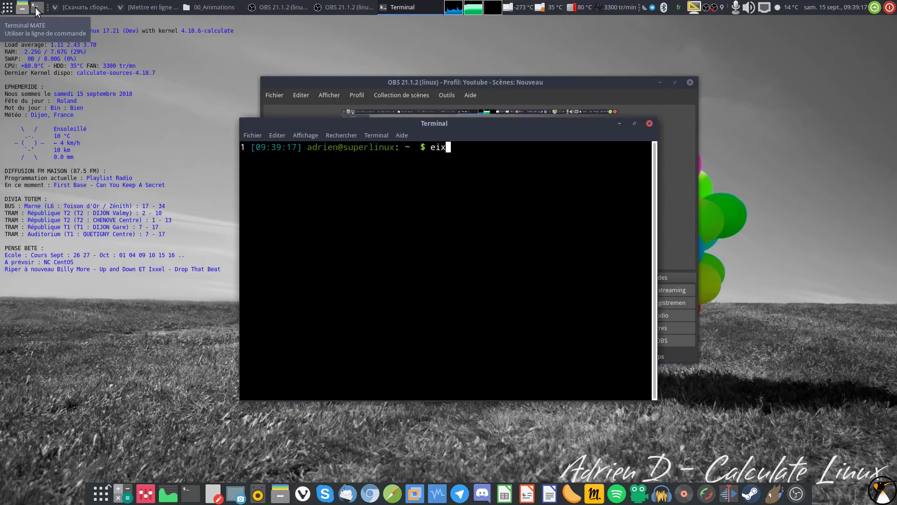
key(Return)
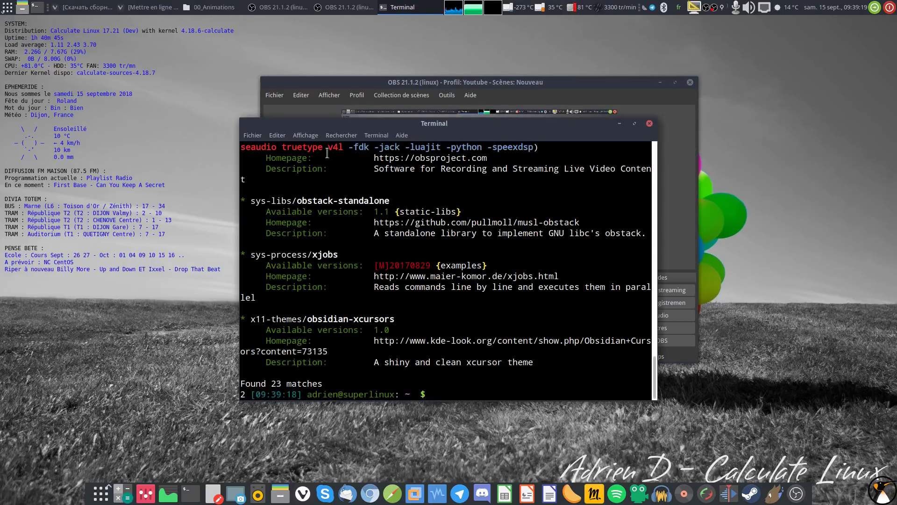
scroll(327, 153, up, 5)
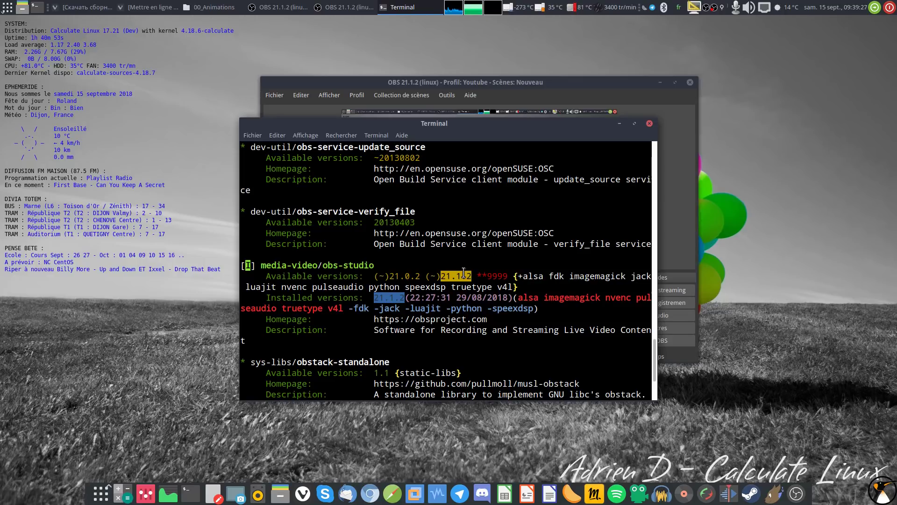
double_click(617, 297)
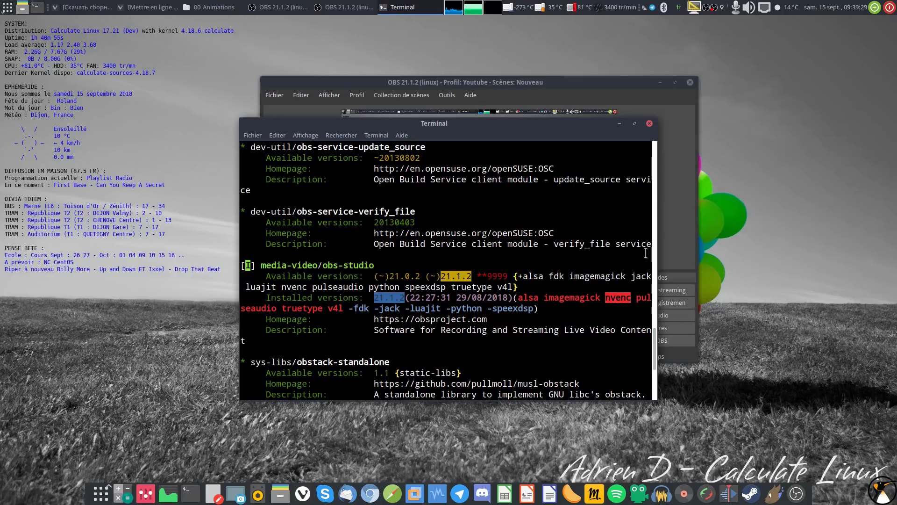
click(652, 123)
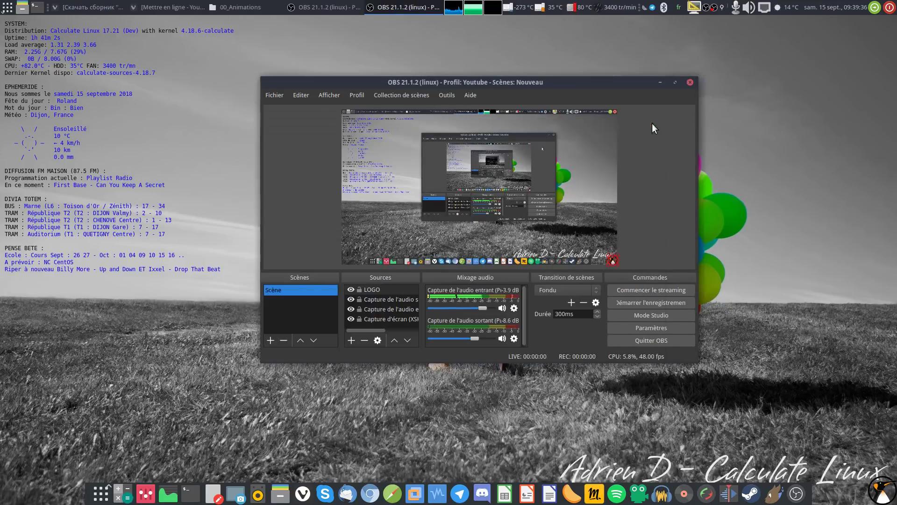
Open the OBS settings and enlarge the dialog to review the general options.
click(357, 96)
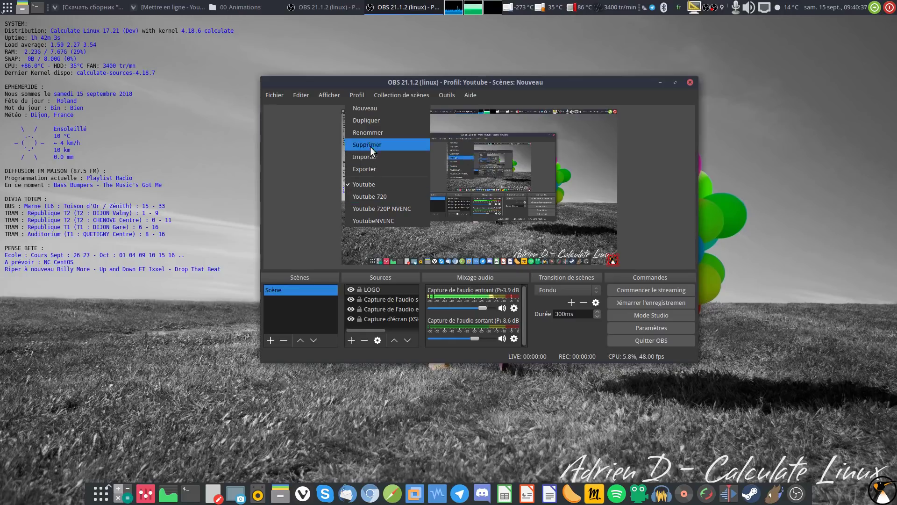
mouse_move(276, 95)
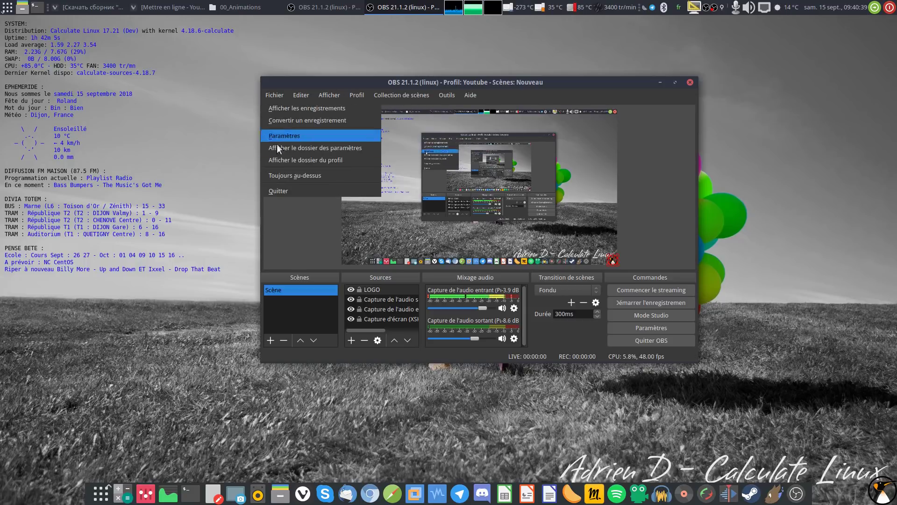
click(287, 137)
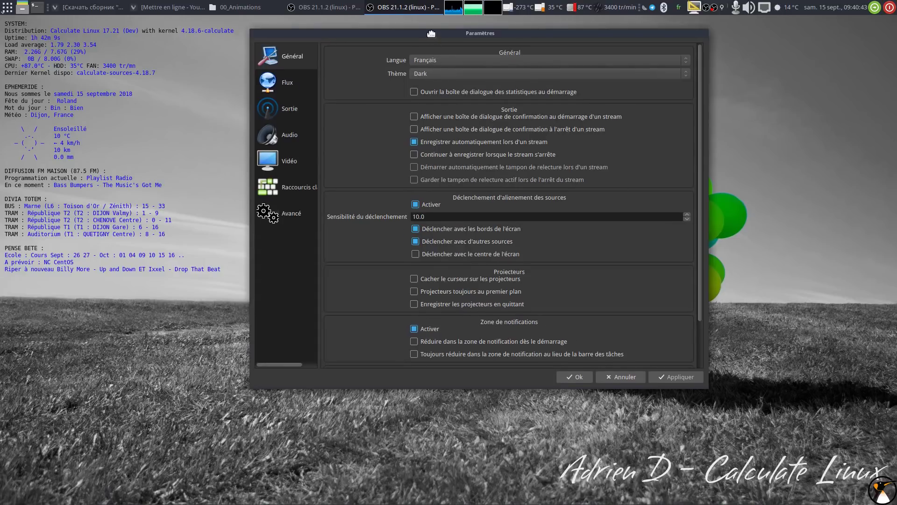
drag(678, 380, 729, 471)
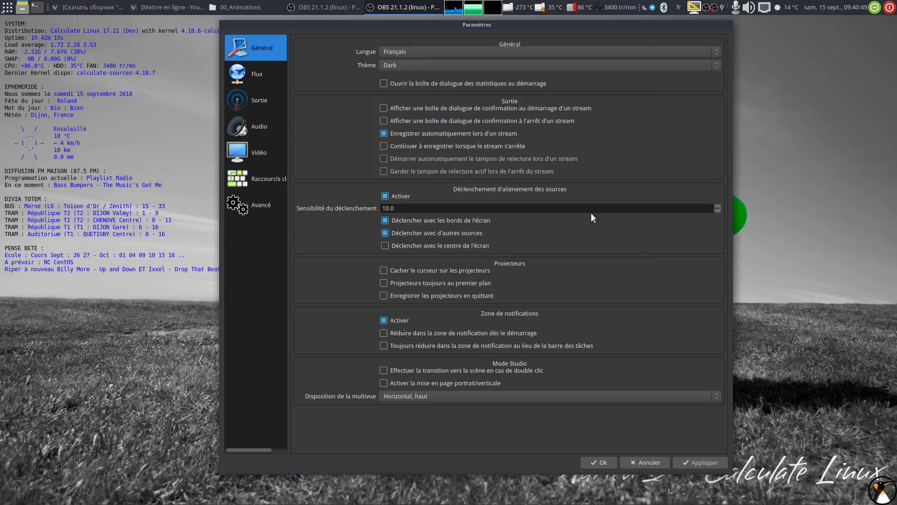
Review the streaming (Flux) settings and the list of available streaming services.
click(258, 77)
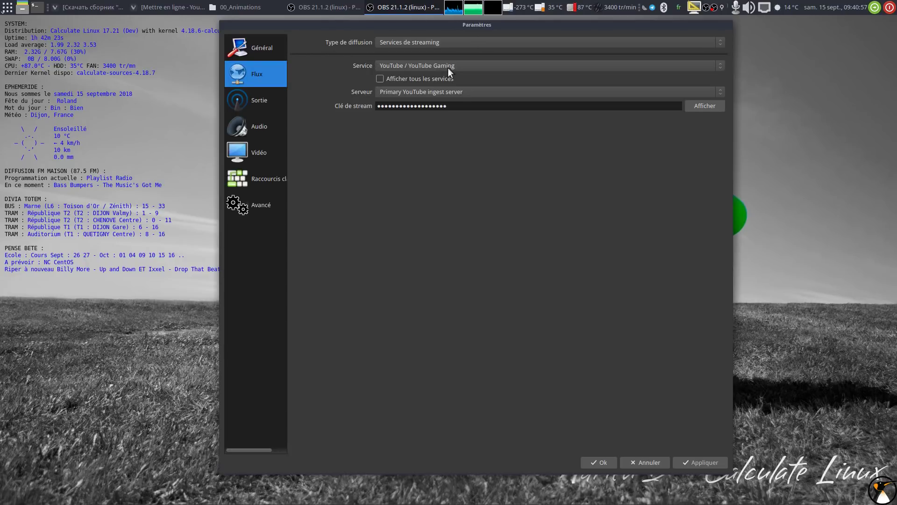
click(397, 67)
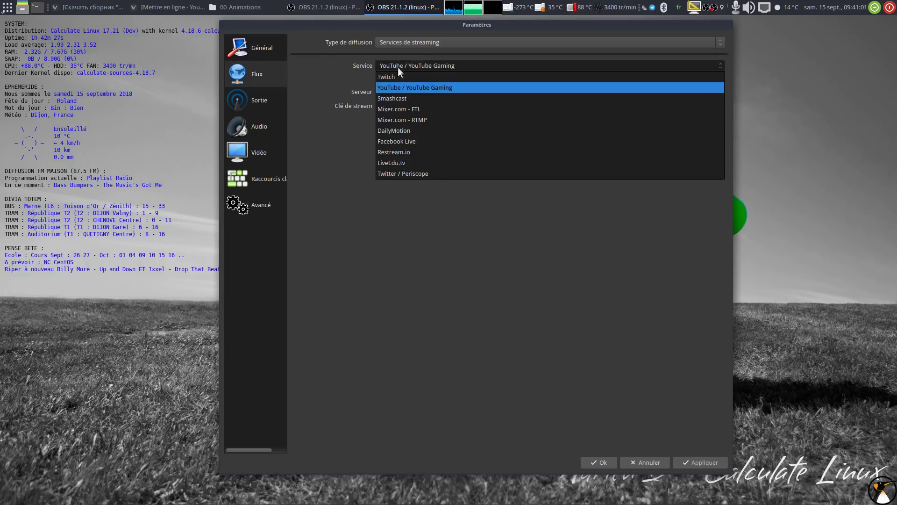
click(397, 66)
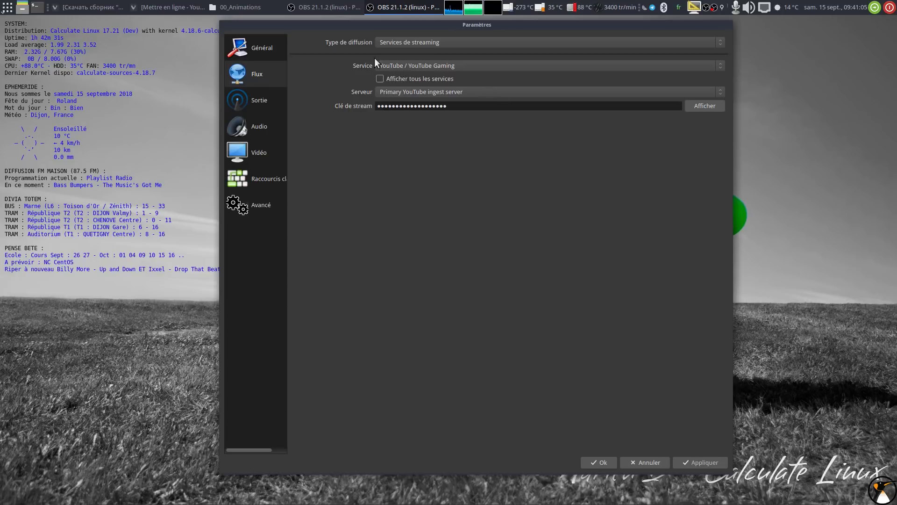
Review the output (Sortie) settings for streaming, recording, audio tracks and the replay buffer.
click(251, 110)
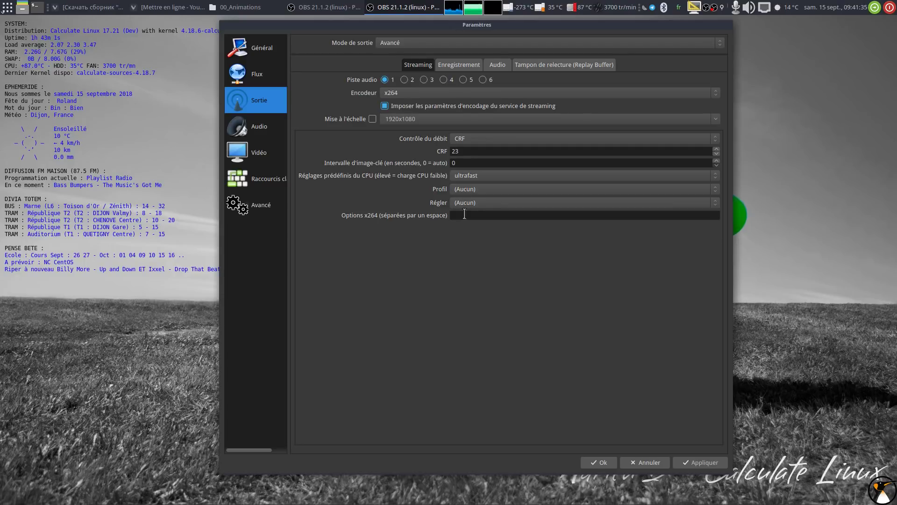
click(465, 64)
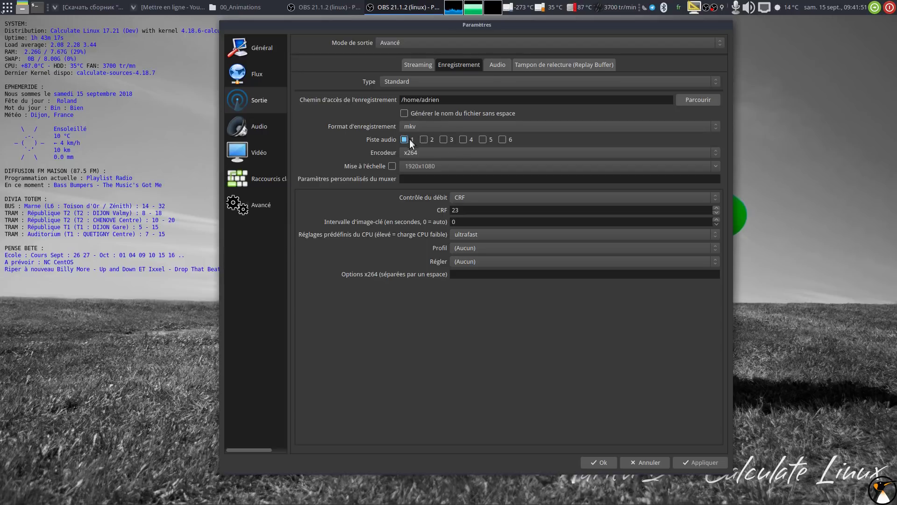
click(493, 64)
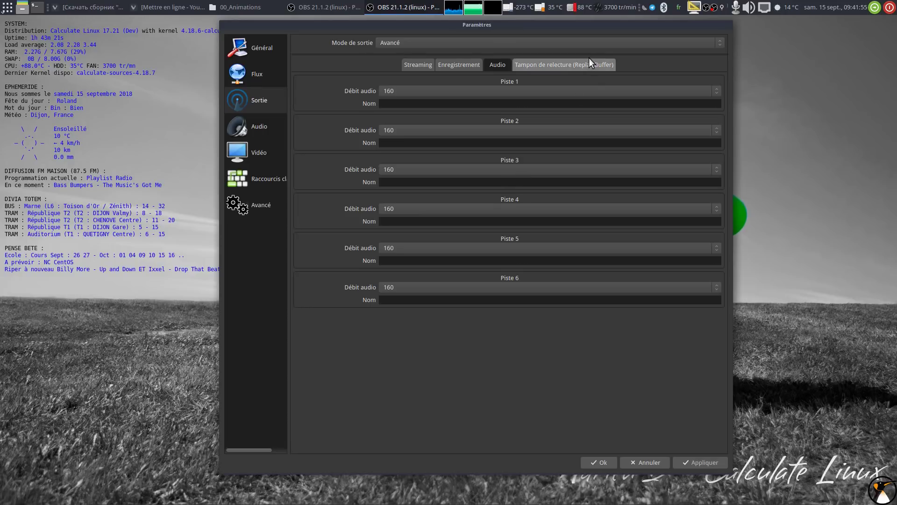
click(569, 66)
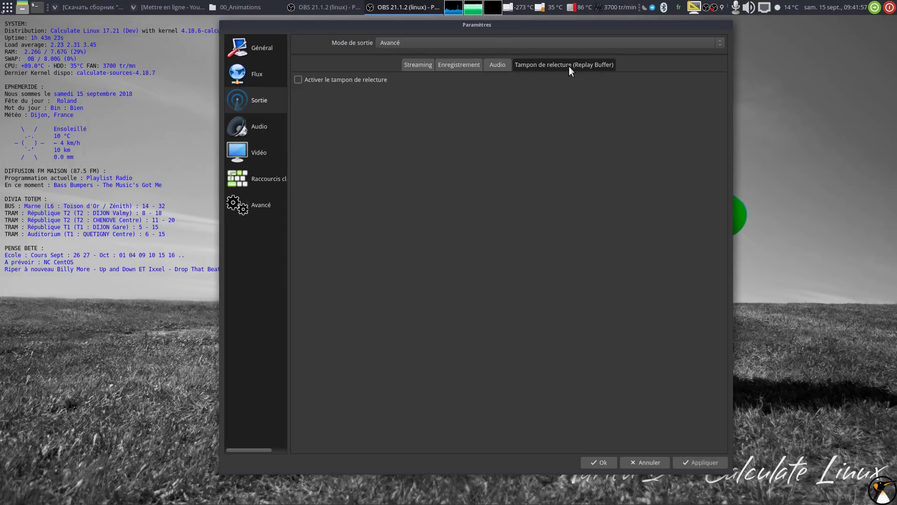
Review the audio settings and the video settings' choices for output resolution and scaling filter.
click(262, 133)
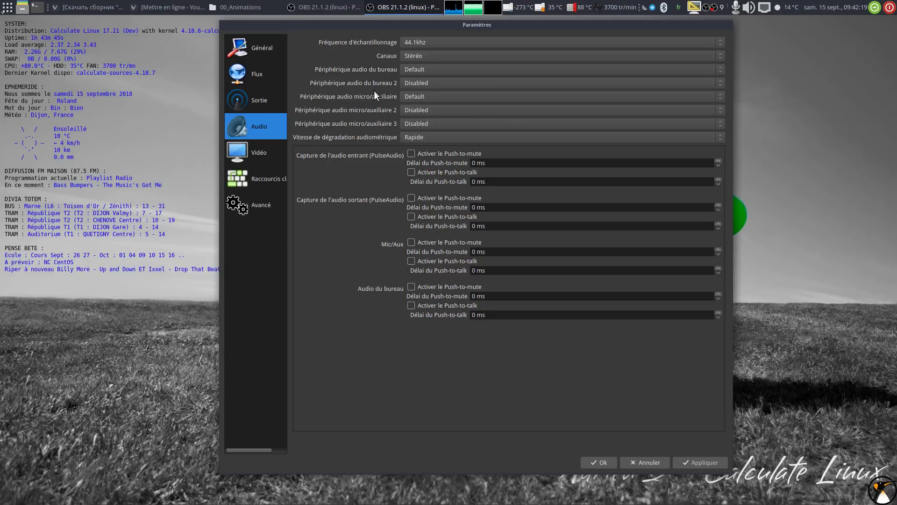
click(254, 156)
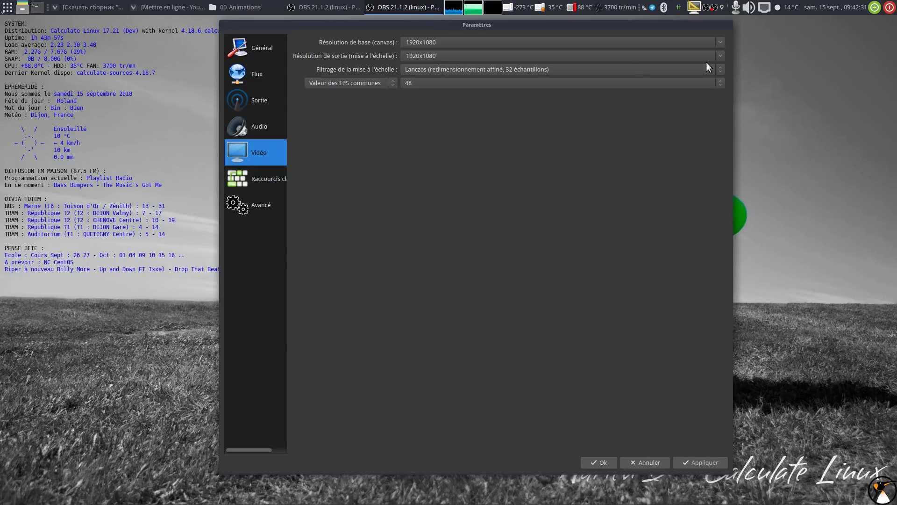
click(721, 56)
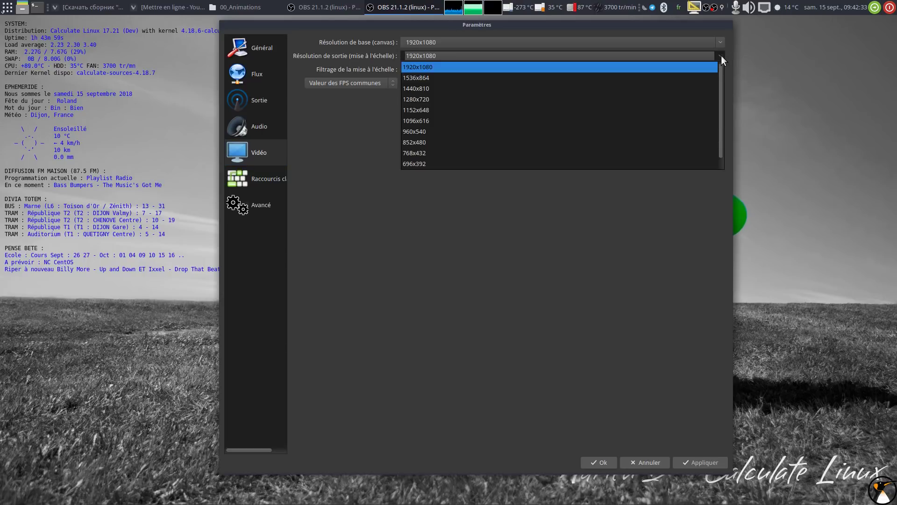
click(721, 55)
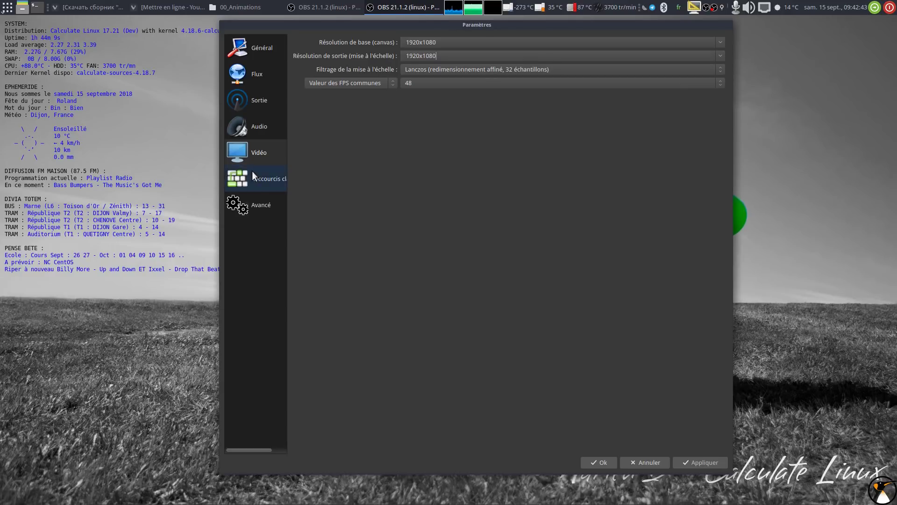
click(481, 67)
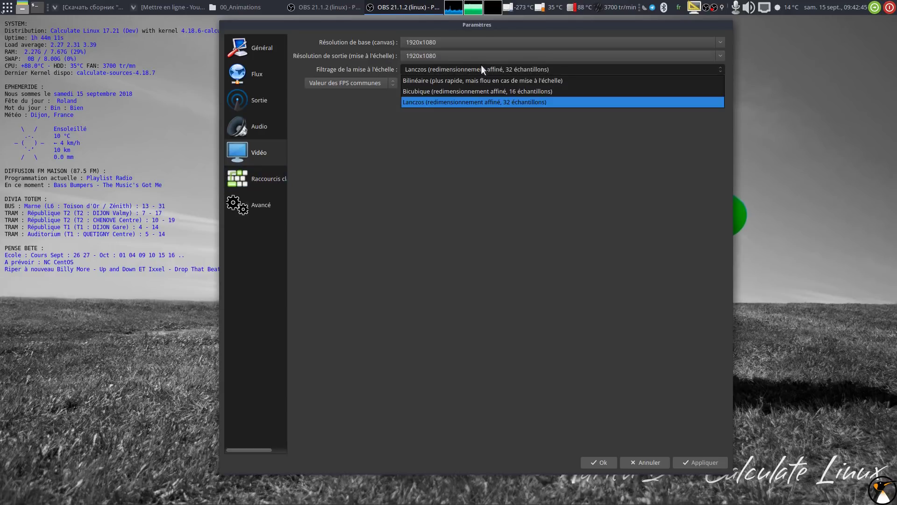
click(481, 67)
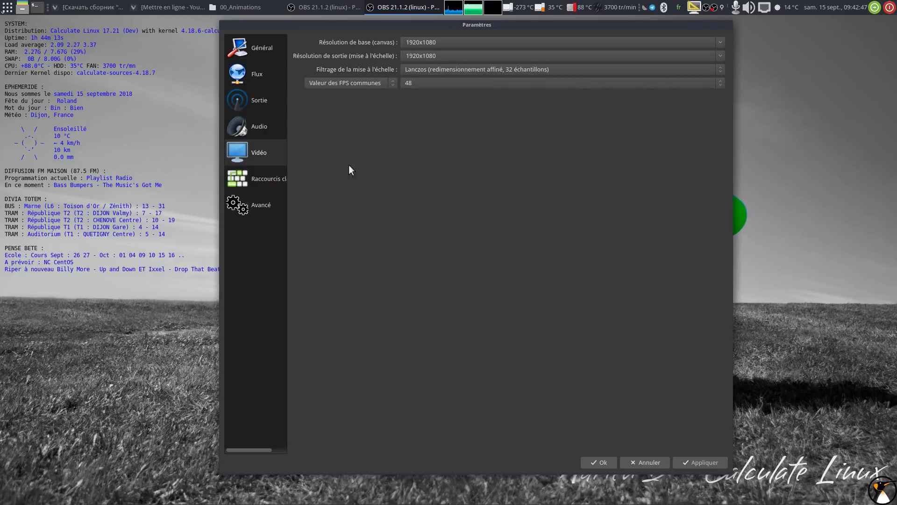
Review the keyboard shortcut and advanced settings, and close the settings without applying changes.
click(269, 180)
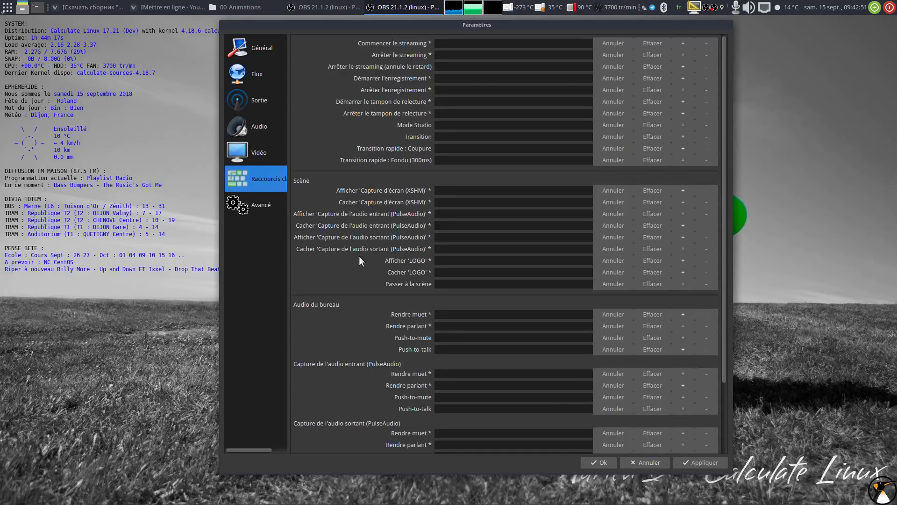
click(260, 214)
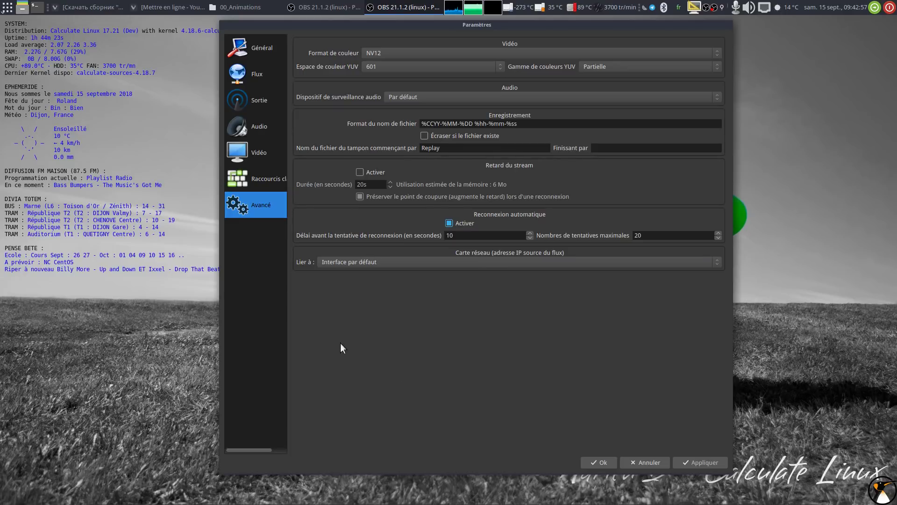
click(638, 462)
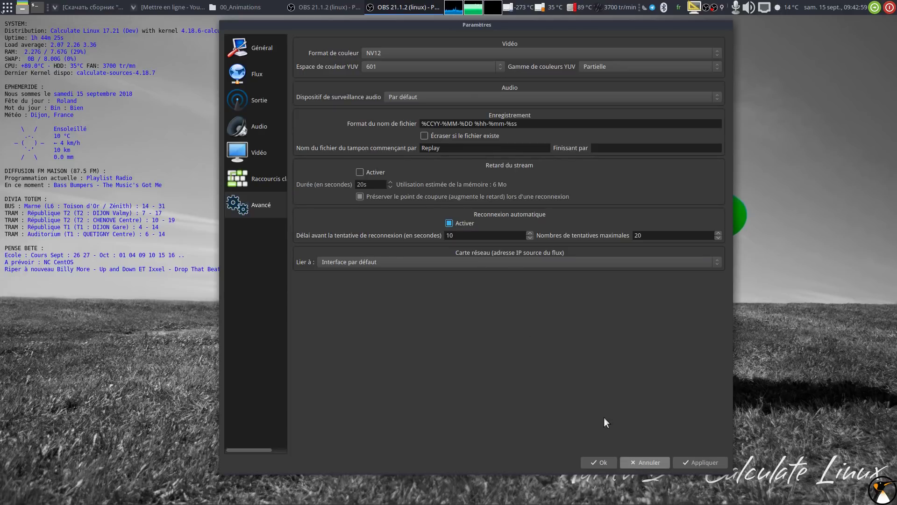
Switch to the Youtube 720P NVENC profile and open its streaming output settings.
click(358, 95)
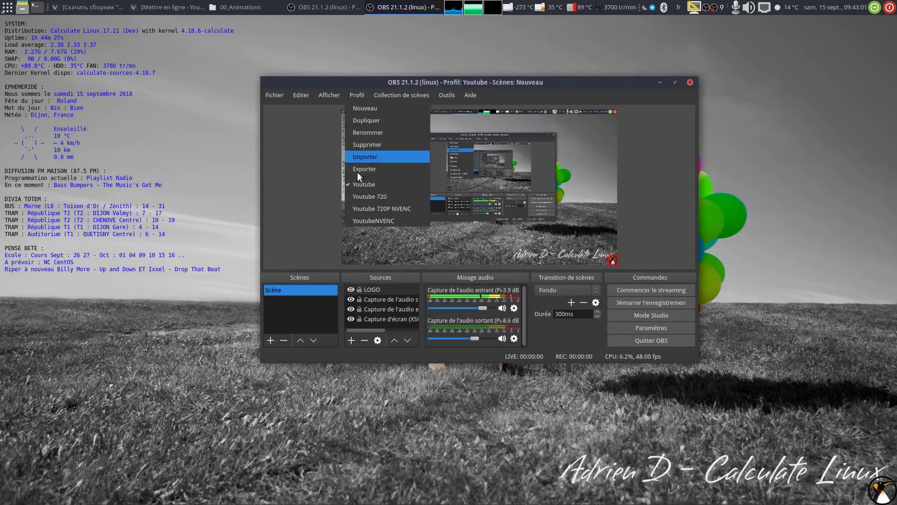
click(363, 210)
click(277, 94)
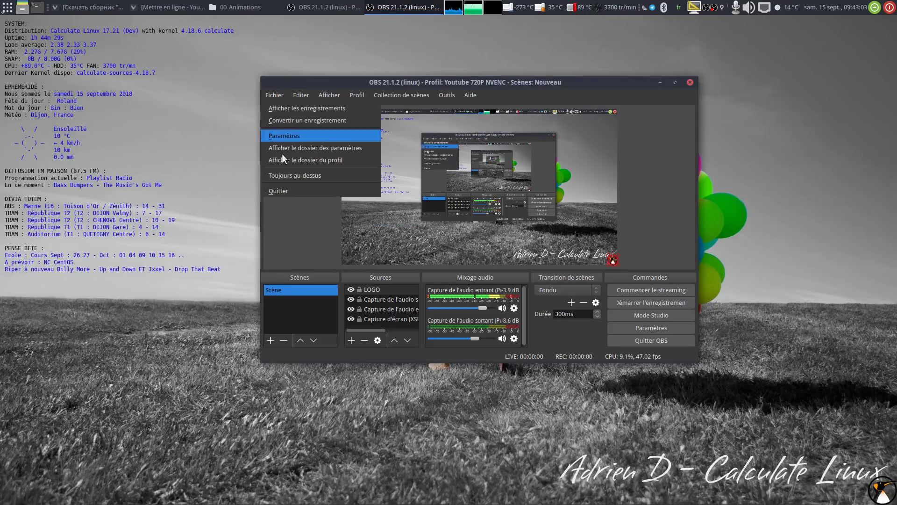
click(284, 136)
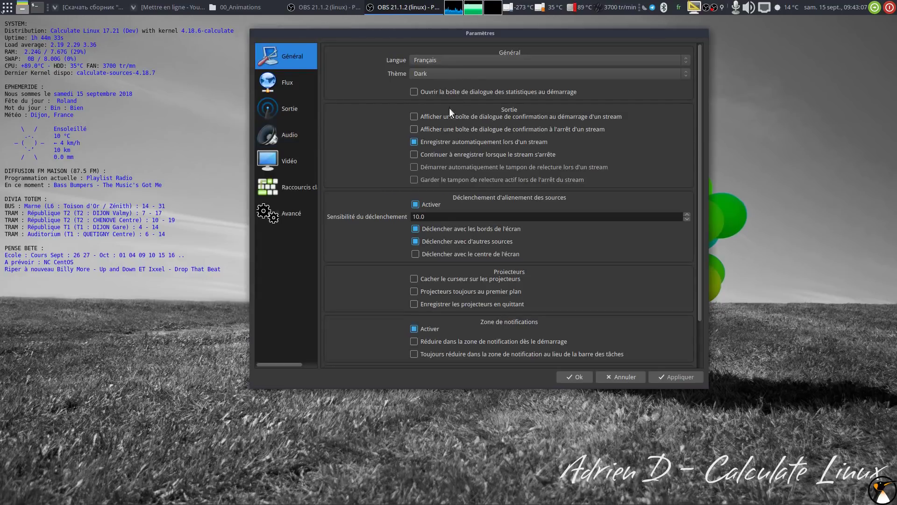
click(288, 104)
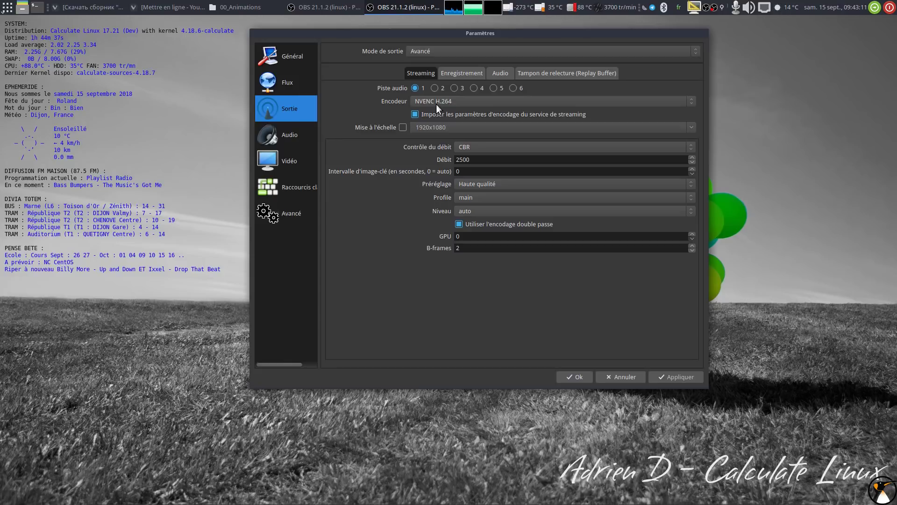
Review the NVENC profile's recording settings, its encoder presets and its video settings, and close the settings.
click(466, 75)
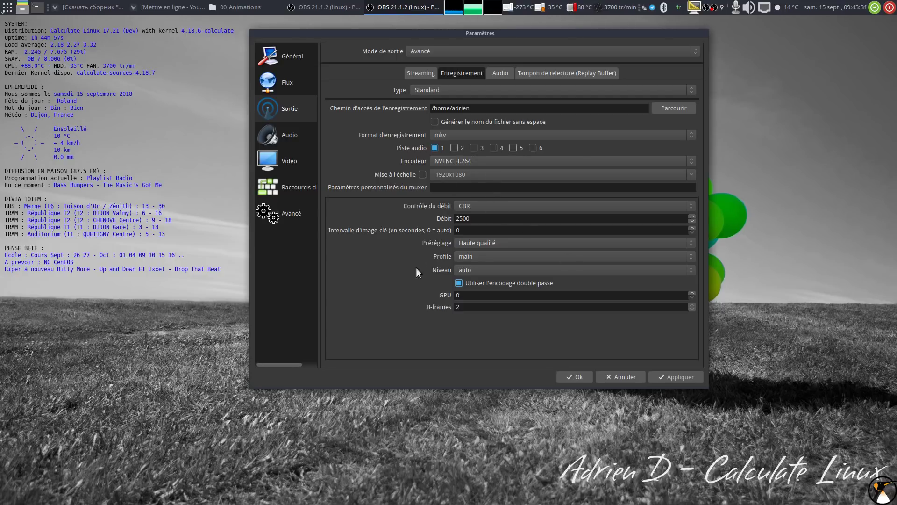
click(530, 243)
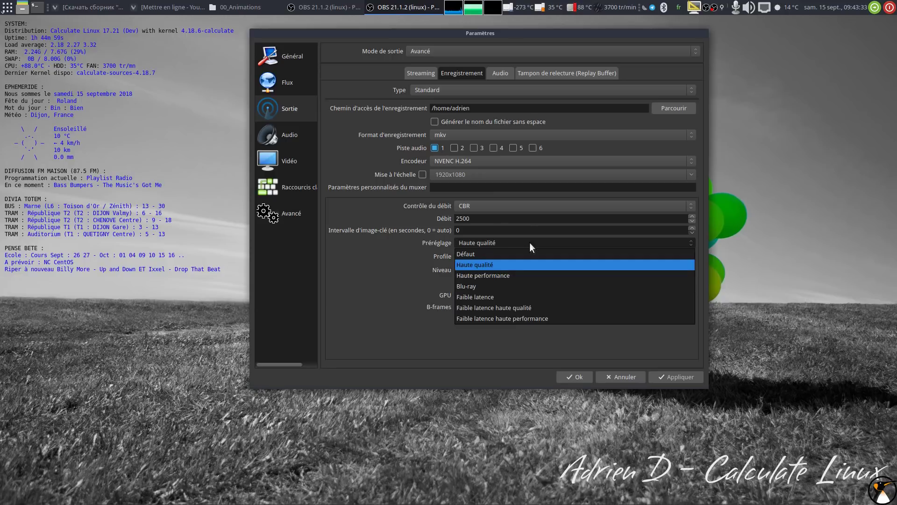
click(529, 242)
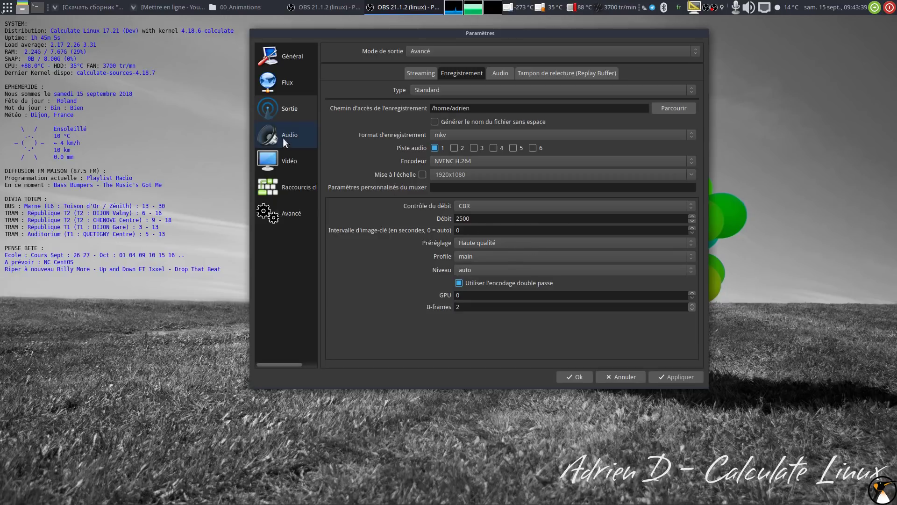
click(282, 162)
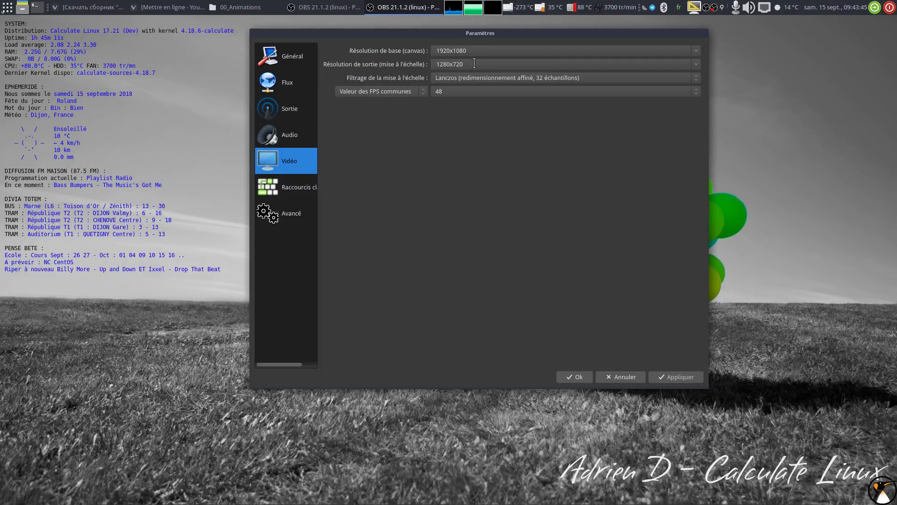
click(295, 109)
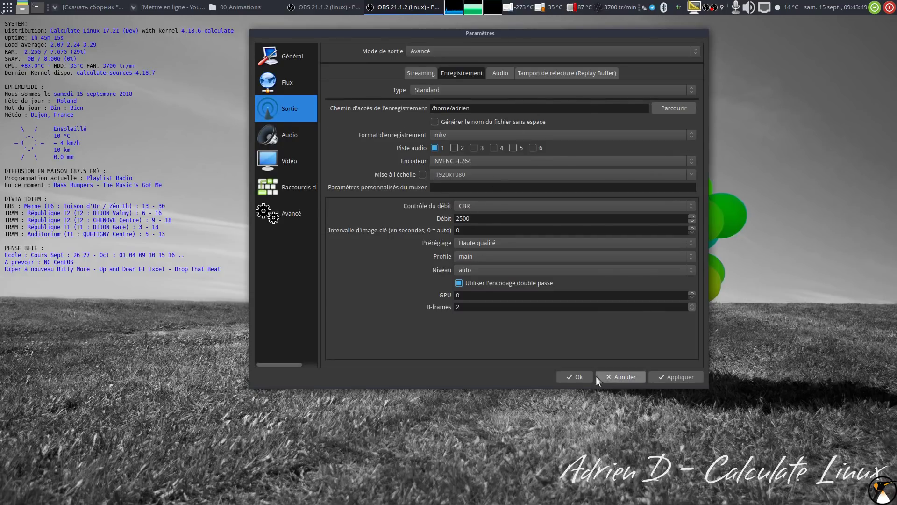
click(582, 373)
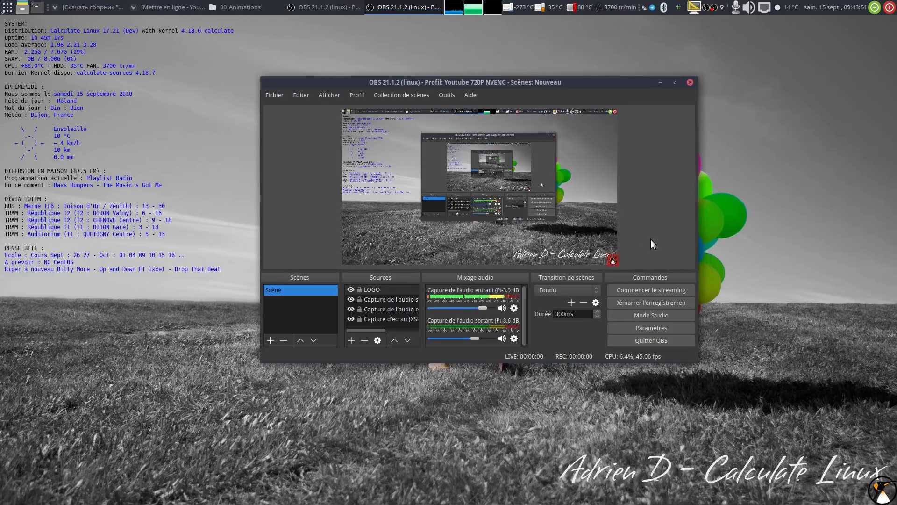
Switch to the Youtube profile and select the screen capture source, followed by the incoming audio capture source.
click(360, 93)
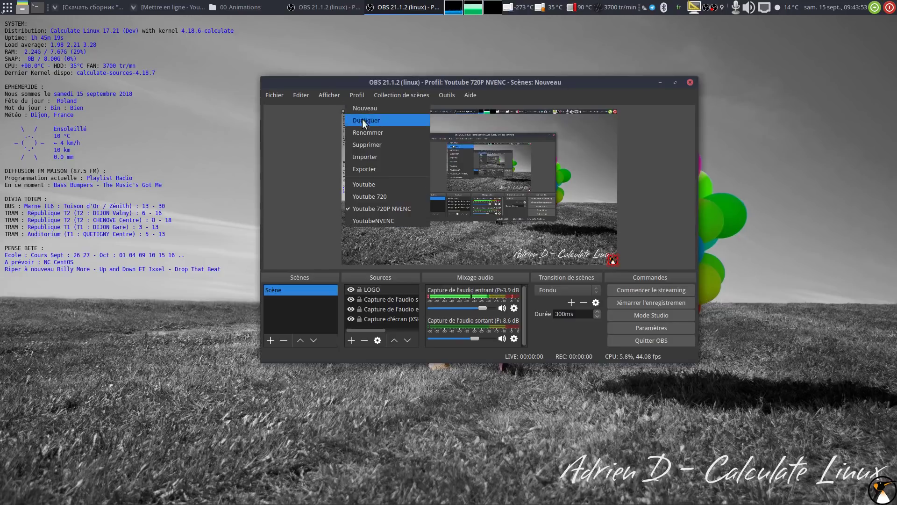
click(365, 187)
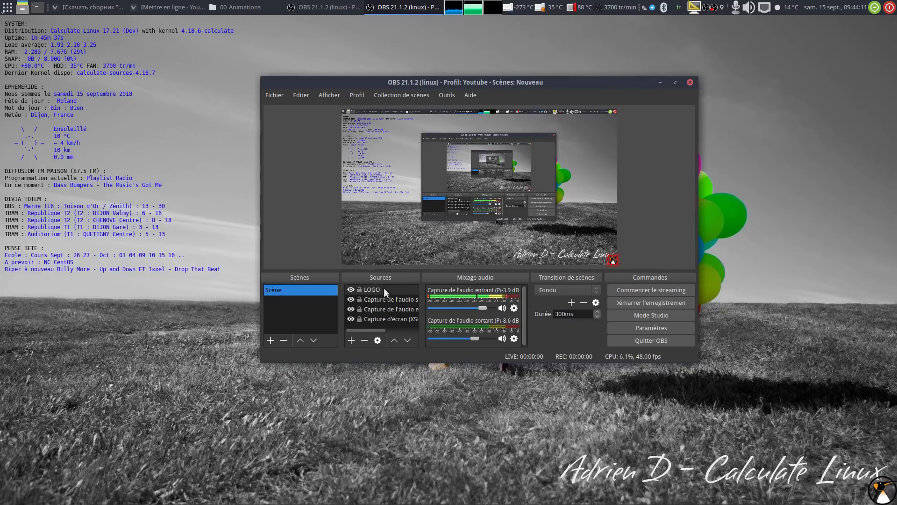
click(381, 318)
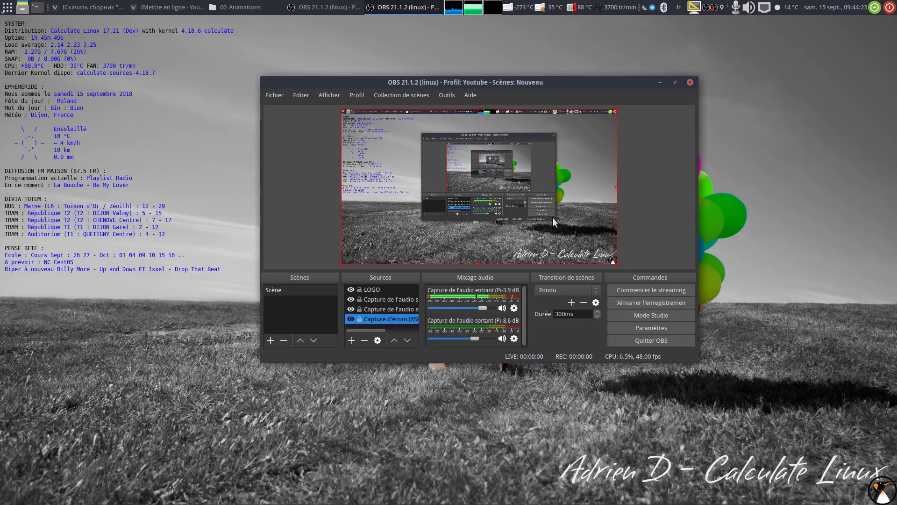
click(390, 310)
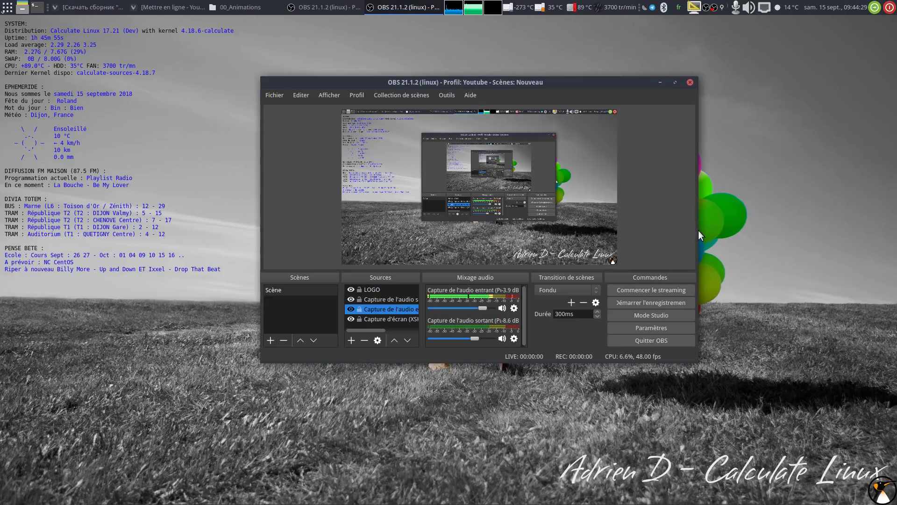
Widen the OBS window and its source list, and move the window back over the middle of the desktop.
drag(698, 230, 811, 230)
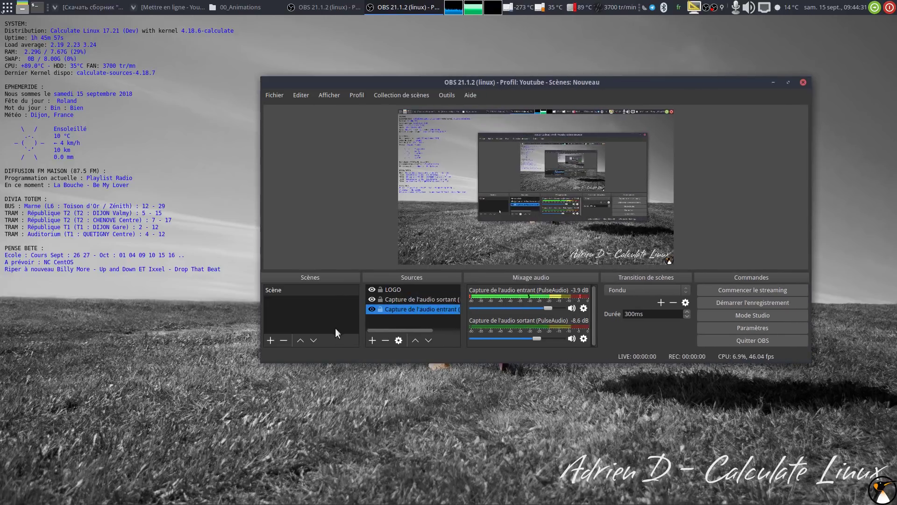
drag(365, 310, 339, 311)
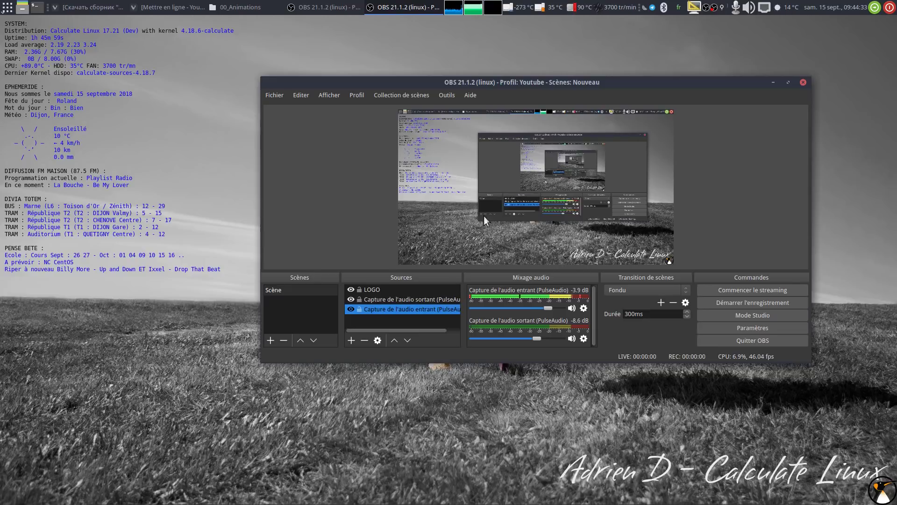
drag(457, 80, 346, 79)
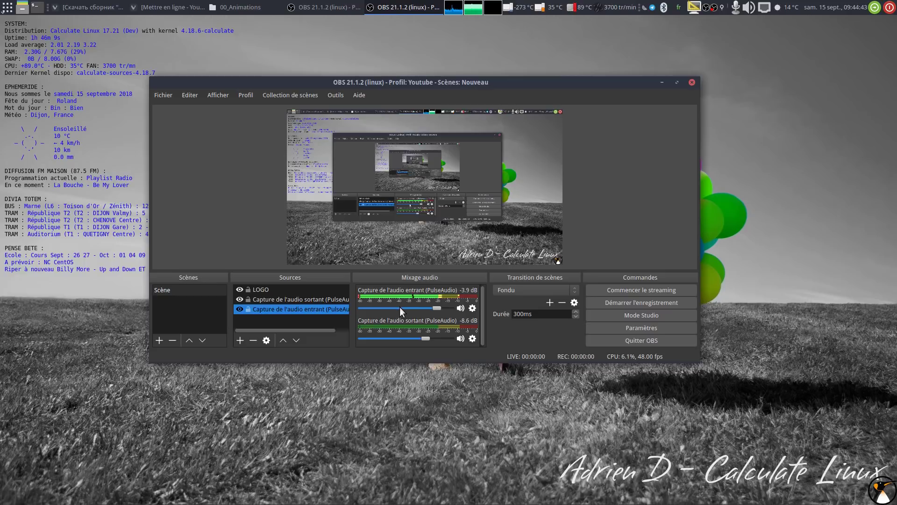
key(alt+Tab)
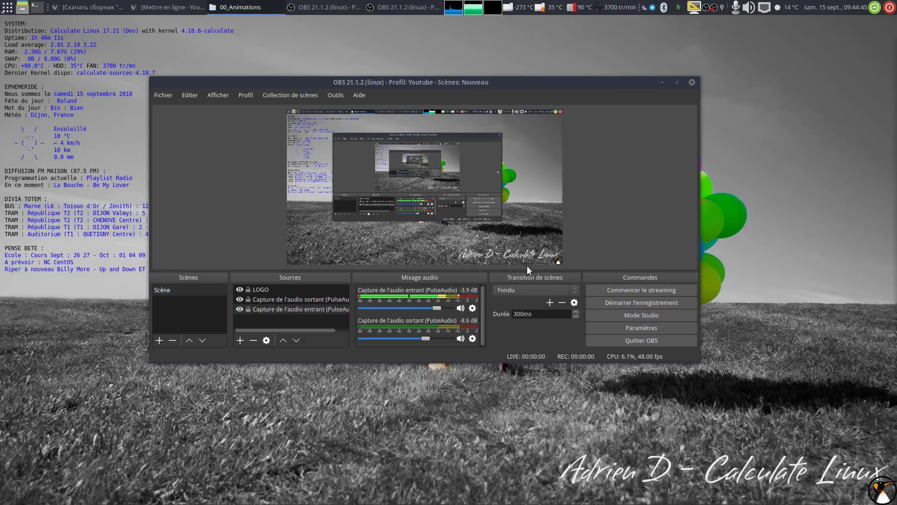
Check the device choices in the incoming audio capture's properties, and cancel without changing them.
click(473, 307)
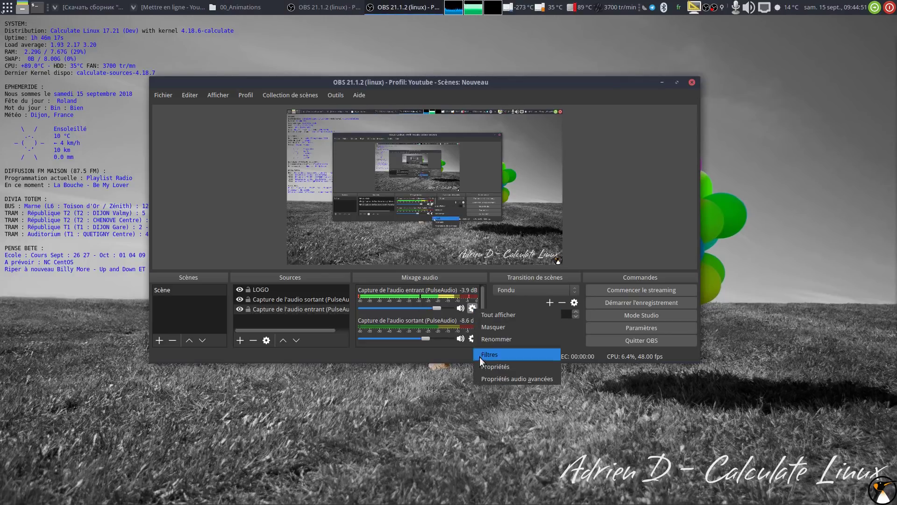
click(512, 366)
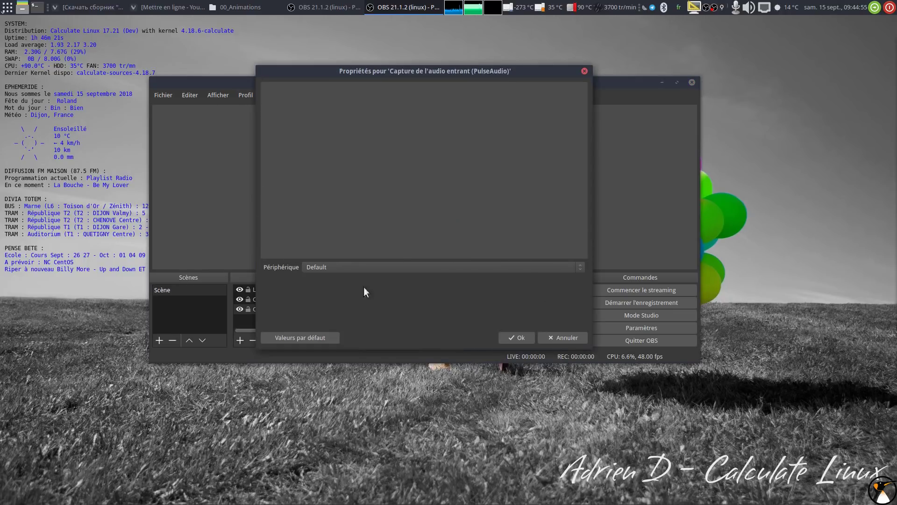
click(386, 266)
click(385, 266)
click(549, 337)
Review the Noise Gate filter on the incoming audio capture and the filter types that can be added, and close the filters.
click(472, 308)
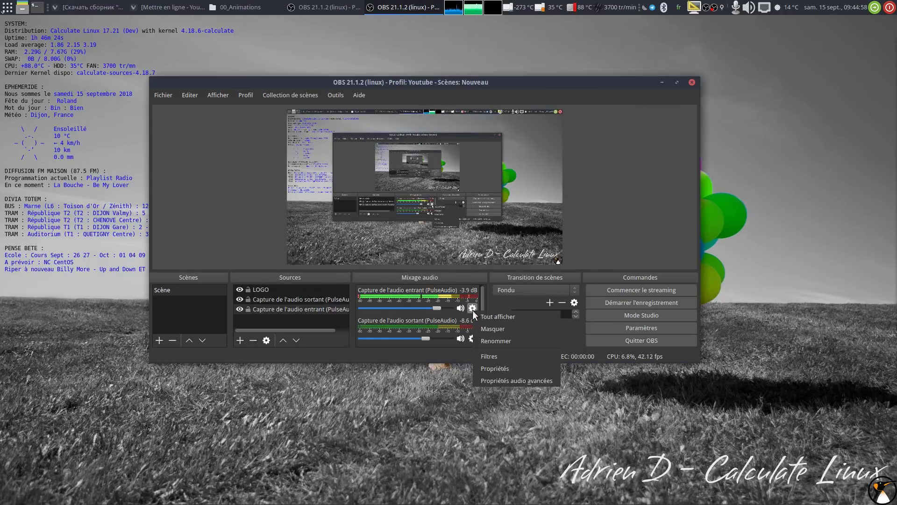
click(495, 357)
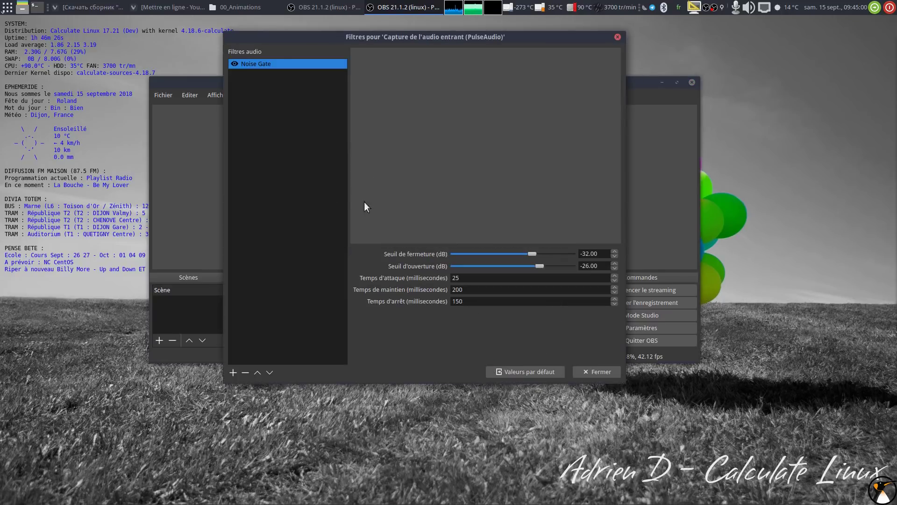
click(232, 372)
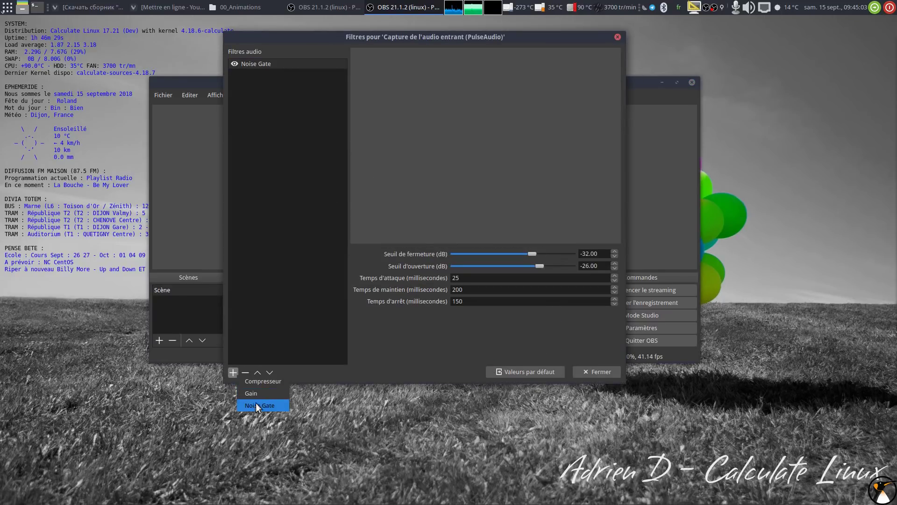
click(277, 181)
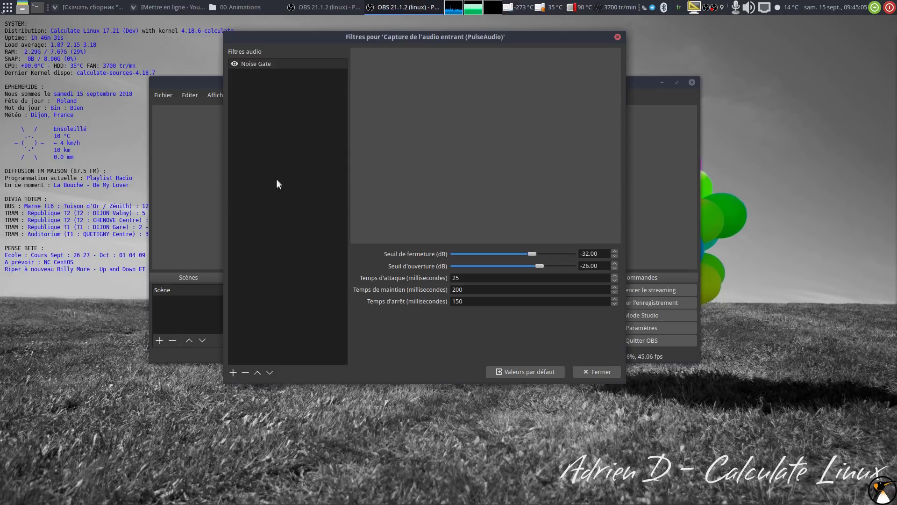
click(589, 368)
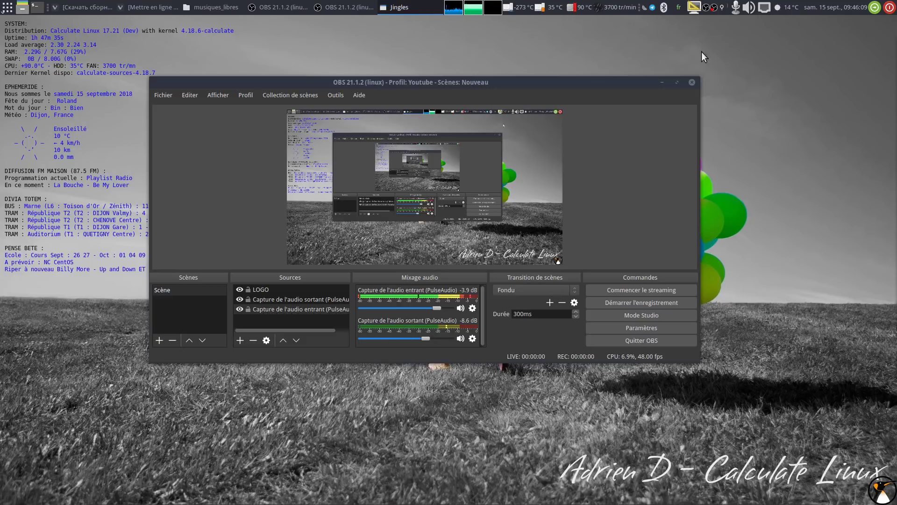
Review the available source types and the creation options for a screen capture (XSHM) source, and cancel the creation.
click(314, 293)
click(240, 340)
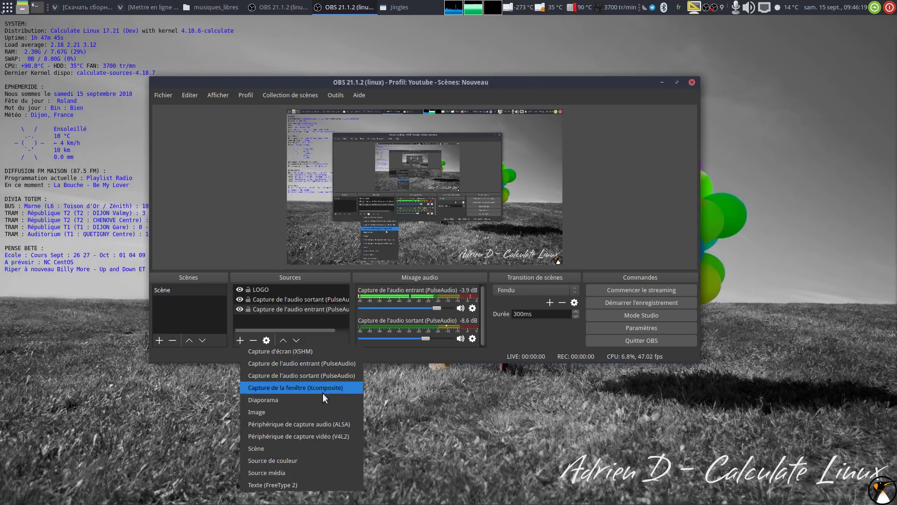
click(321, 351)
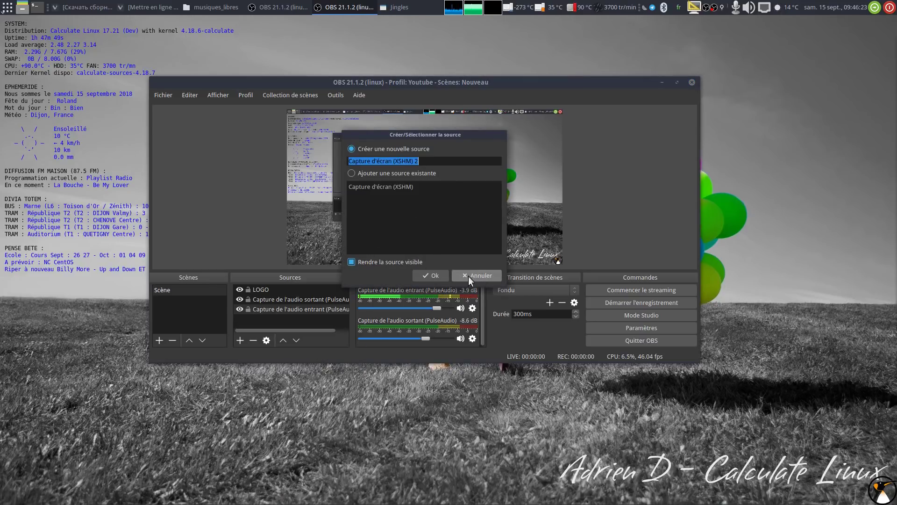
click(481, 276)
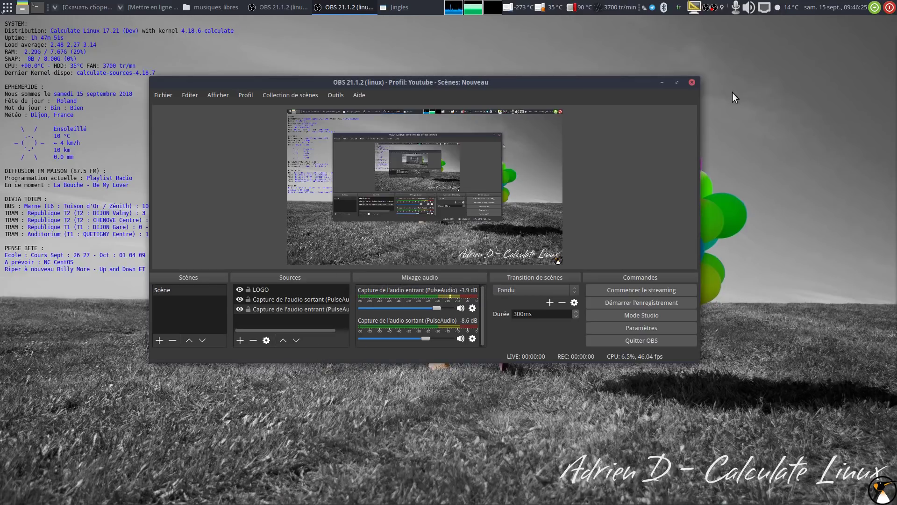
Close and relaunch OBS Studio, and review the source types that can be added with the LOGO source selected.
click(692, 82)
click(797, 494)
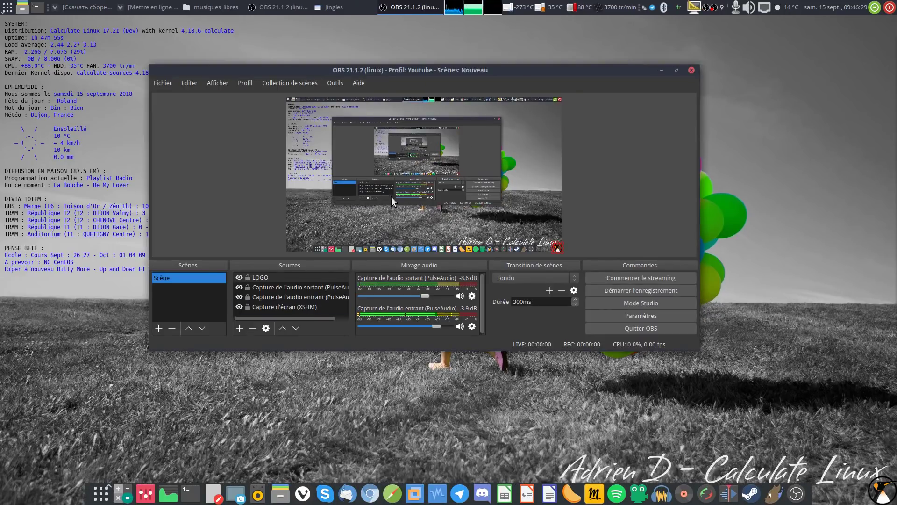
click(282, 277)
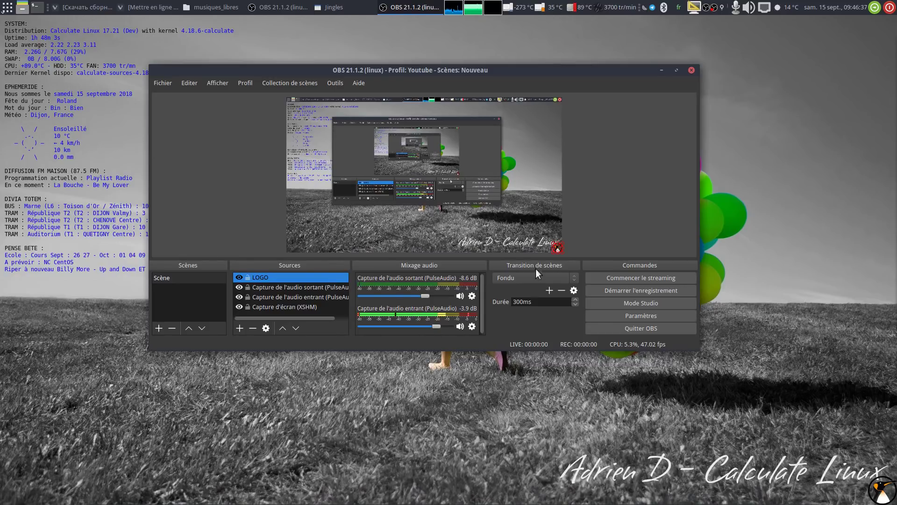
click(239, 328)
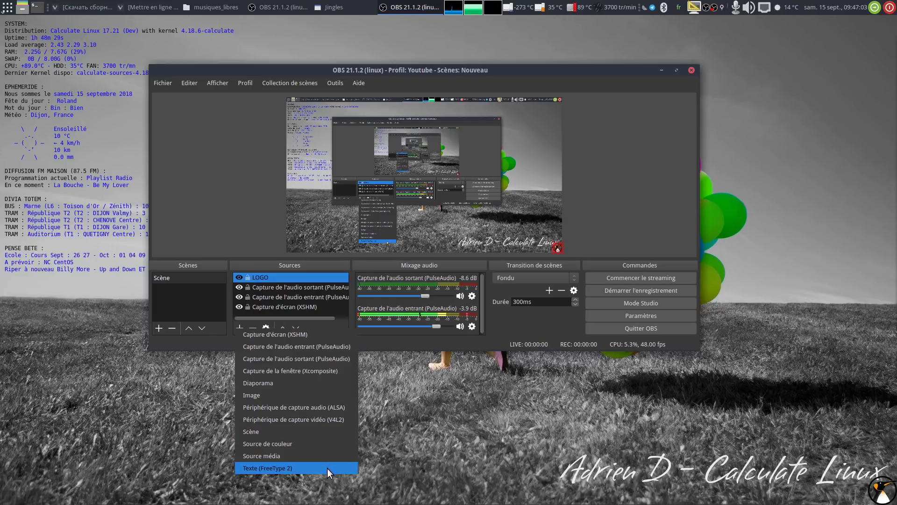
click(483, 414)
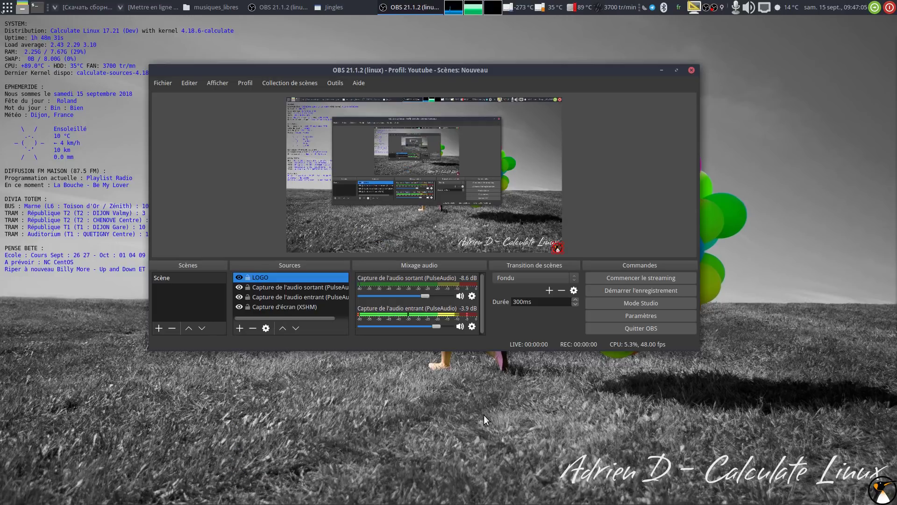
Close the demonstration OBS instance and move the recording OBS window to a corner of the desktop.
click(691, 70)
click(330, 7)
drag(628, 88, 766, 33)
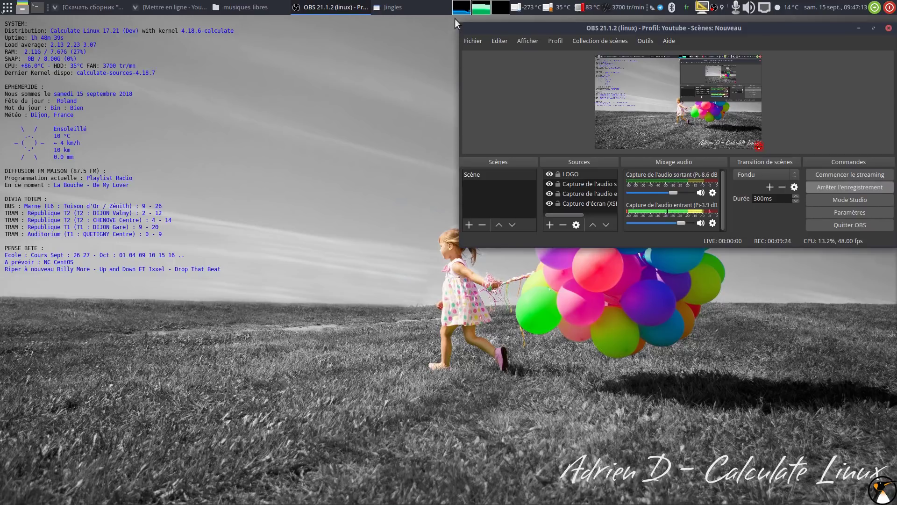
drag(461, 21, 469, 23)
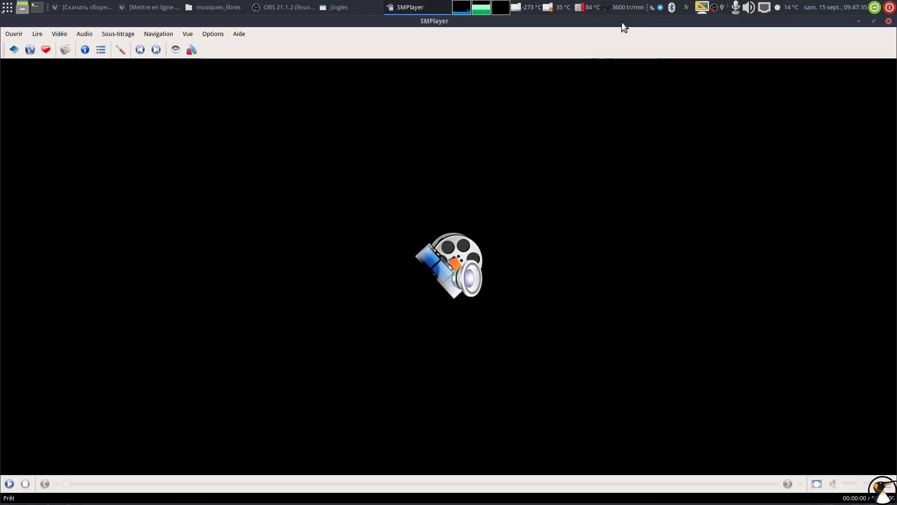
Move the SMPlayer window clear of the OBS window and minimize it.
drag(622, 26, 146, 98)
drag(3, 99, 69, 95)
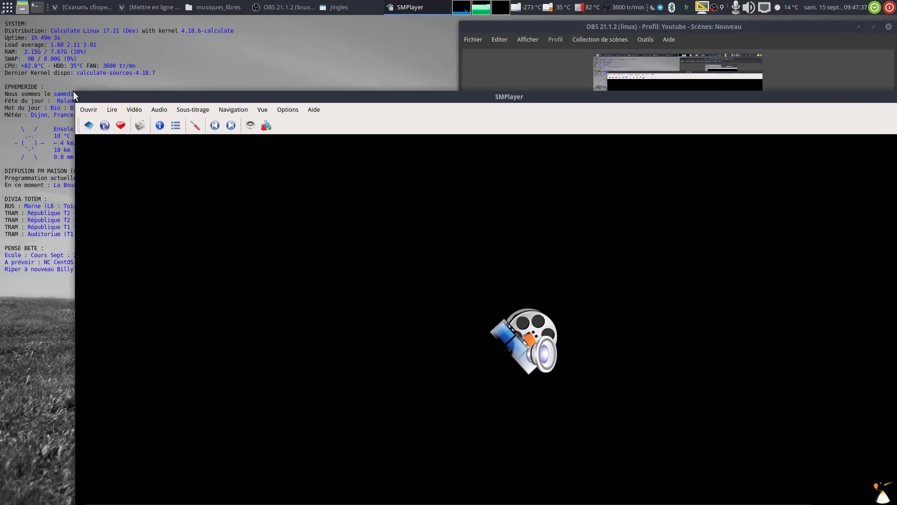
drag(165, 93, 697, 238)
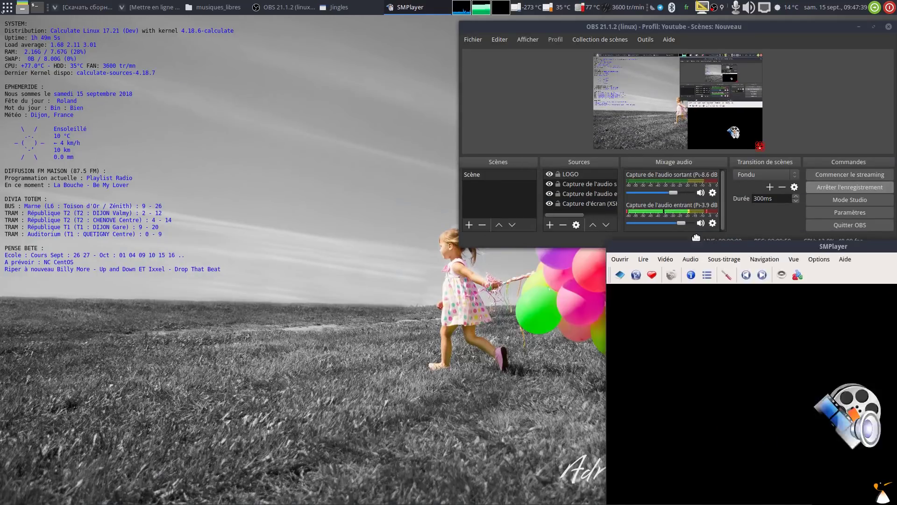
click(405, 7)
Switch to the web browser, open the creator's YouTube channel in a new tab, and look through its recent videos.
click(132, 6)
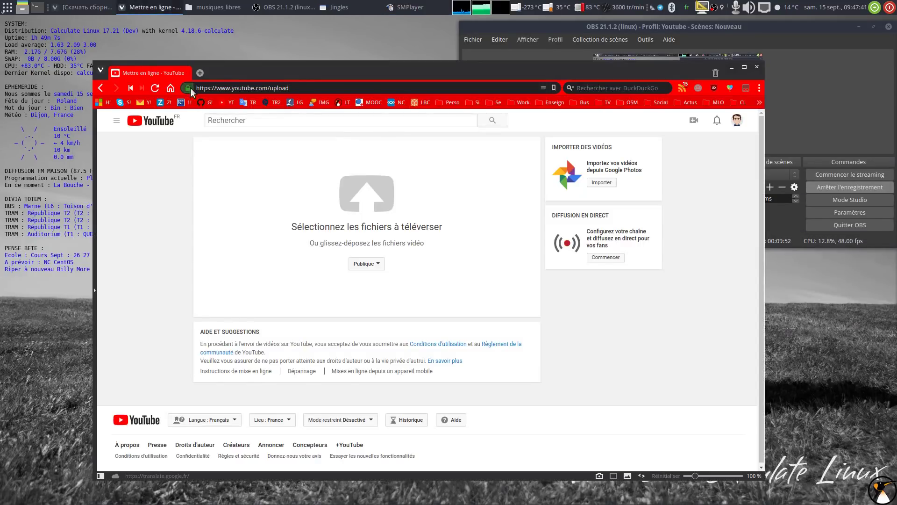
middle_click(225, 100)
click(206, 71)
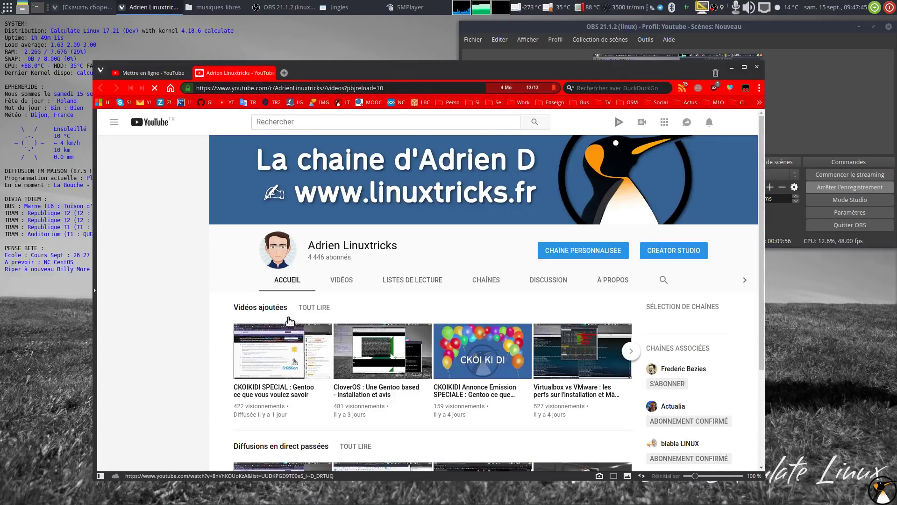
scroll(327, 320, down, 2)
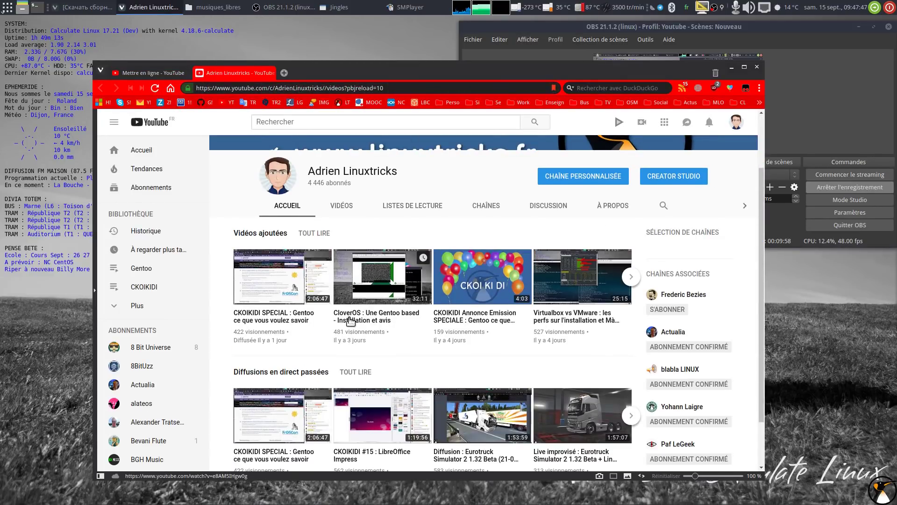
Open the video "CKOIKIDI SPECIAL : Gentoo ce que vous voulez savoir", try toggling its sound, and pause it.
click(281, 318)
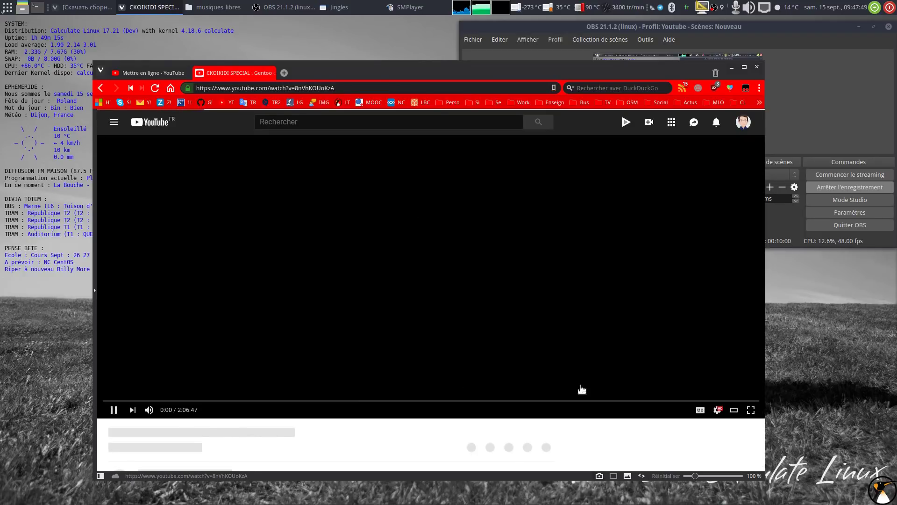
click(150, 410)
key(m)
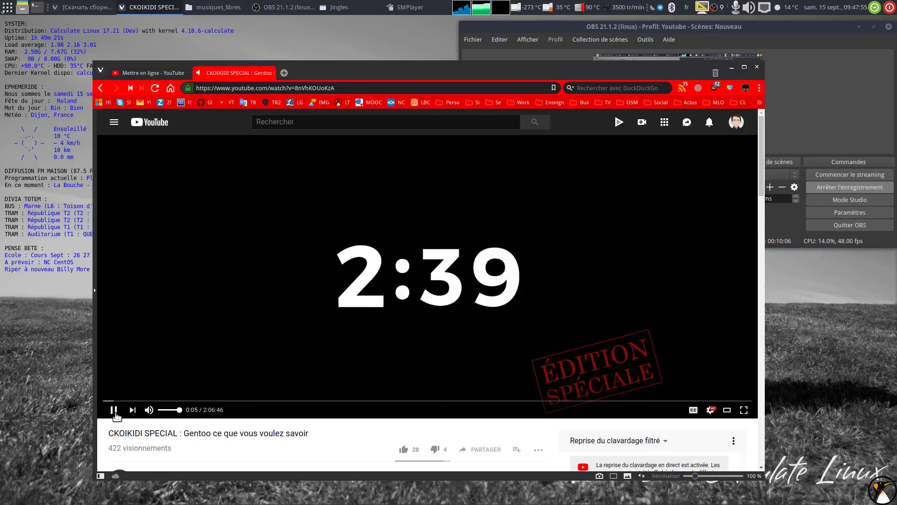
click(114, 412)
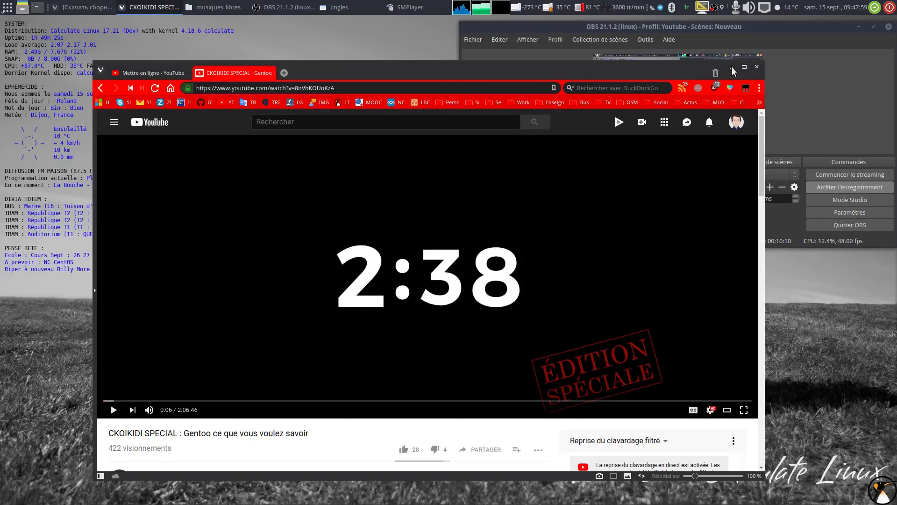
Skip through the last minutes of the Gentoo video to view its ending, and minimize the browser window.
click(722, 400)
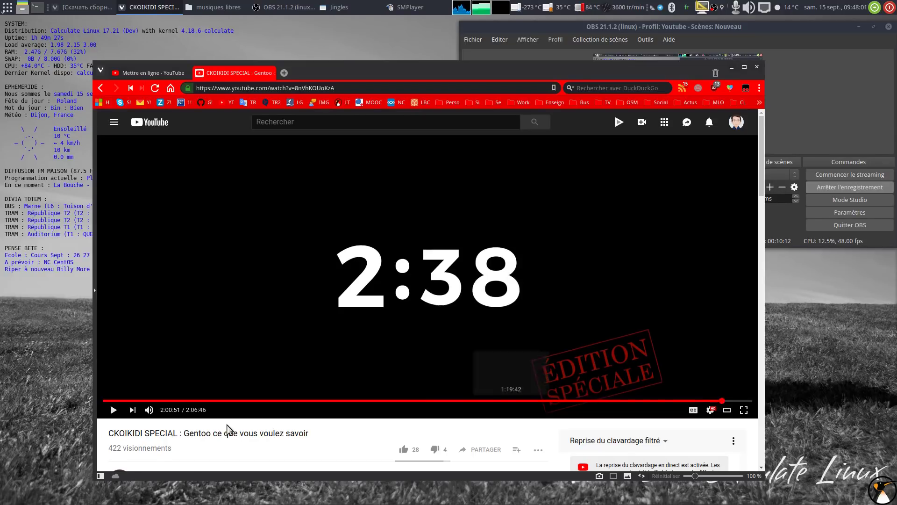
click(738, 401)
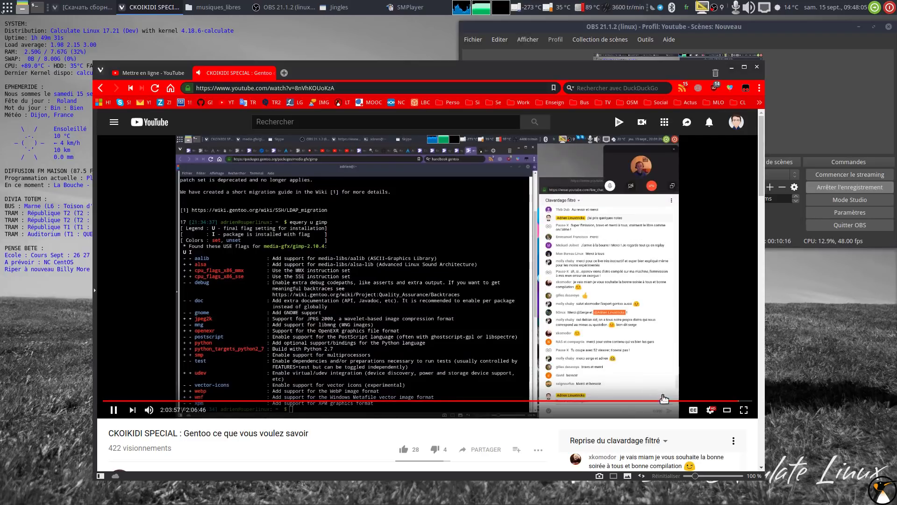
click(745, 400)
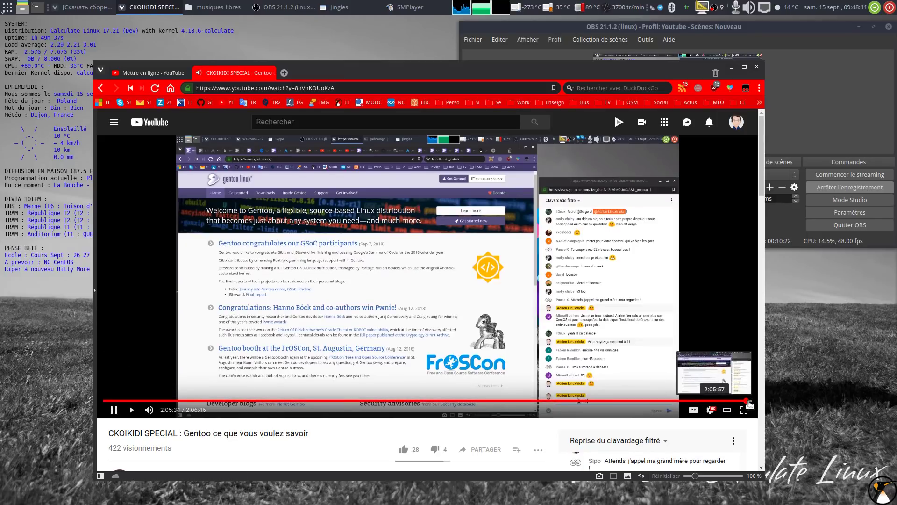
click(749, 401)
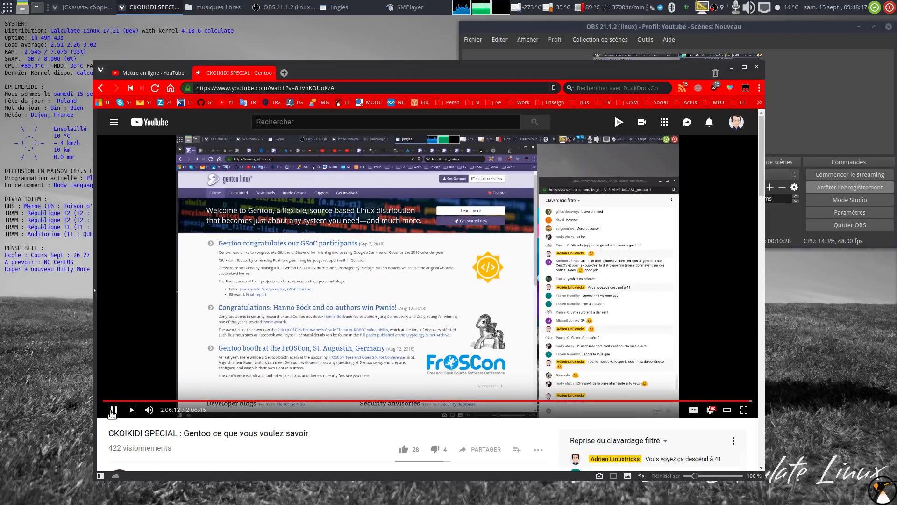
click(732, 70)
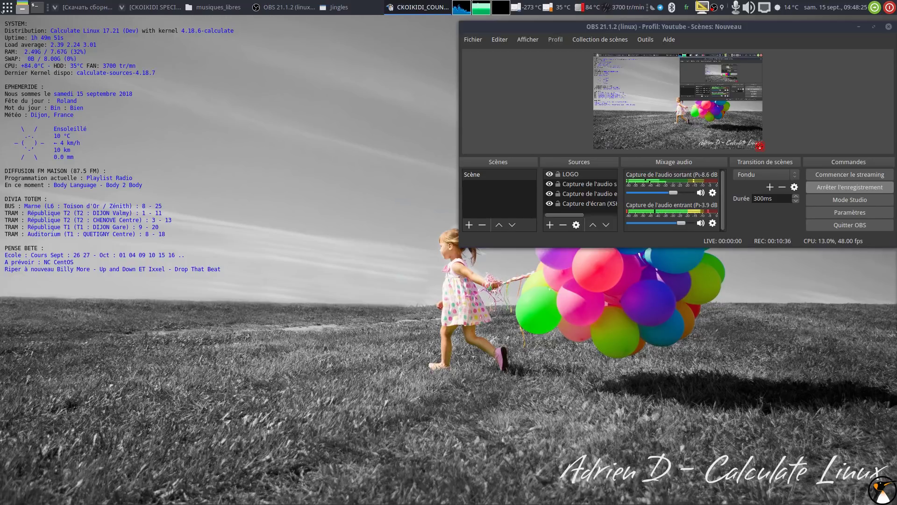
Bring SMPlayer back up, move its window away from OBS, and watch the CKOIKIDI countdown video in full screen.
click(411, 7)
drag(568, 200, 315, 72)
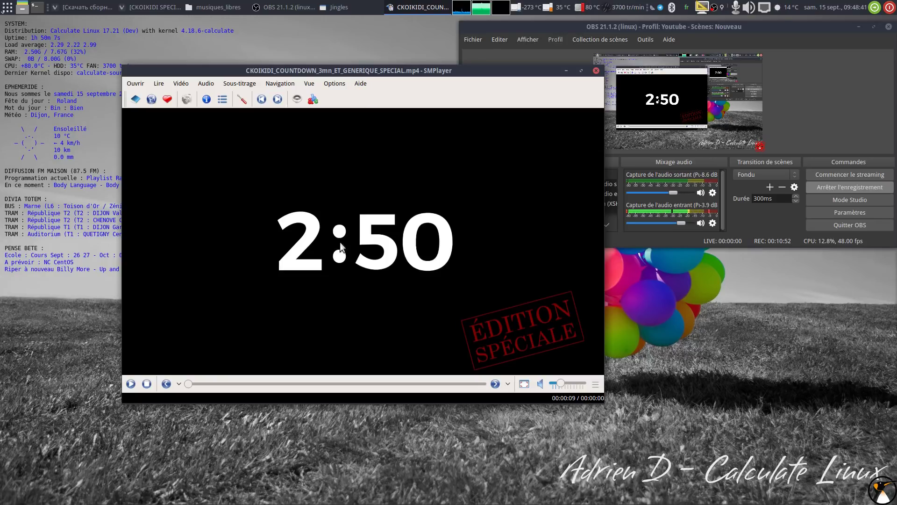
double_click(398, 214)
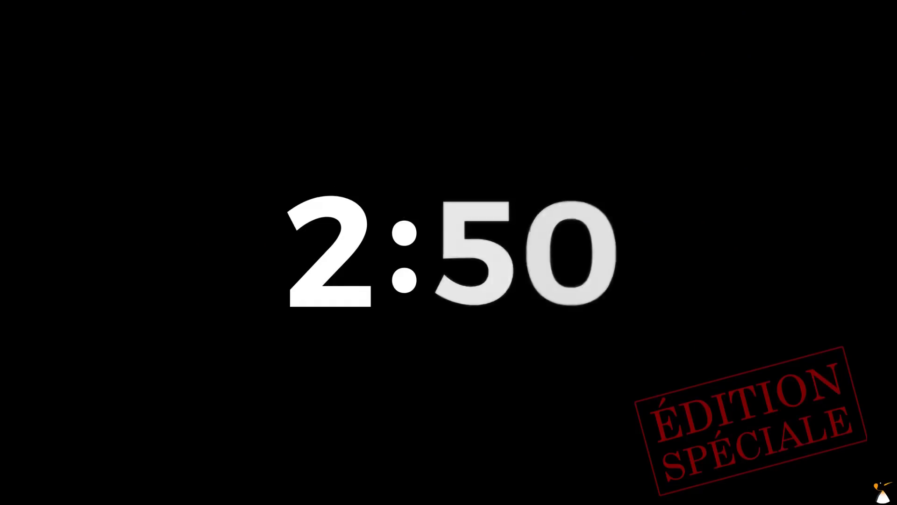
mouse_move(613, 298)
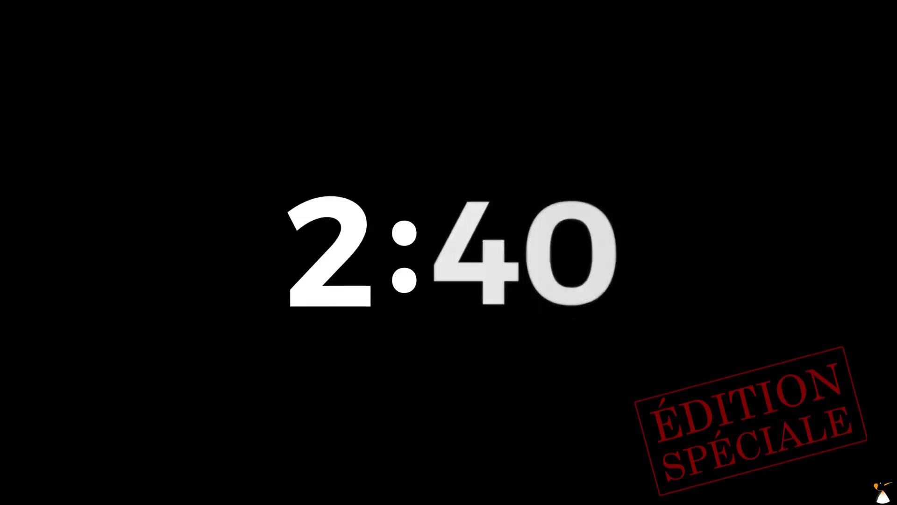
mouse_move(691, 237)
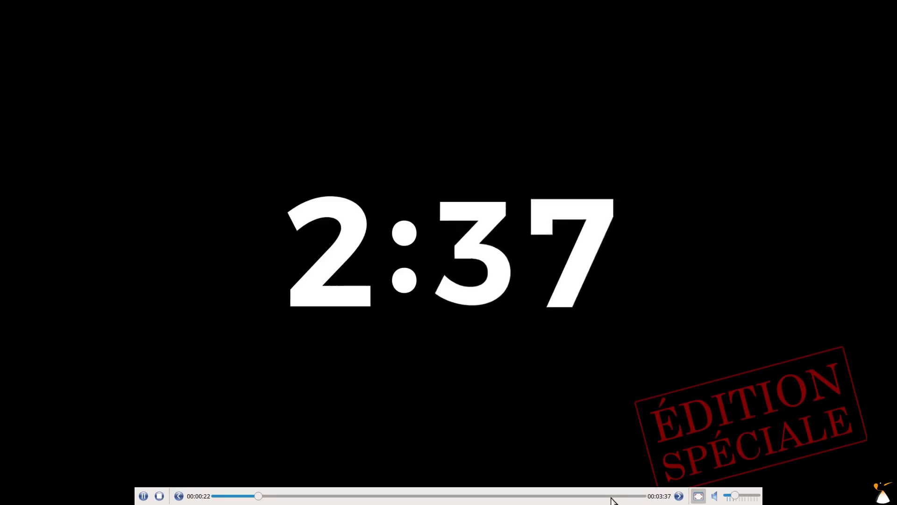
Skip the countdown video ahead to its CKOI KI DI title sequence, leave full screen, and close SMPlayer.
click(612, 496)
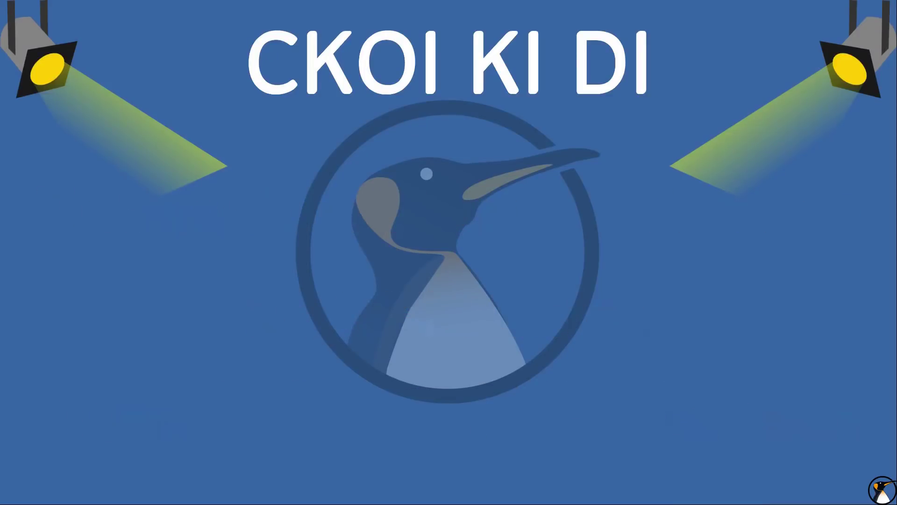
double_click(645, 256)
click(595, 70)
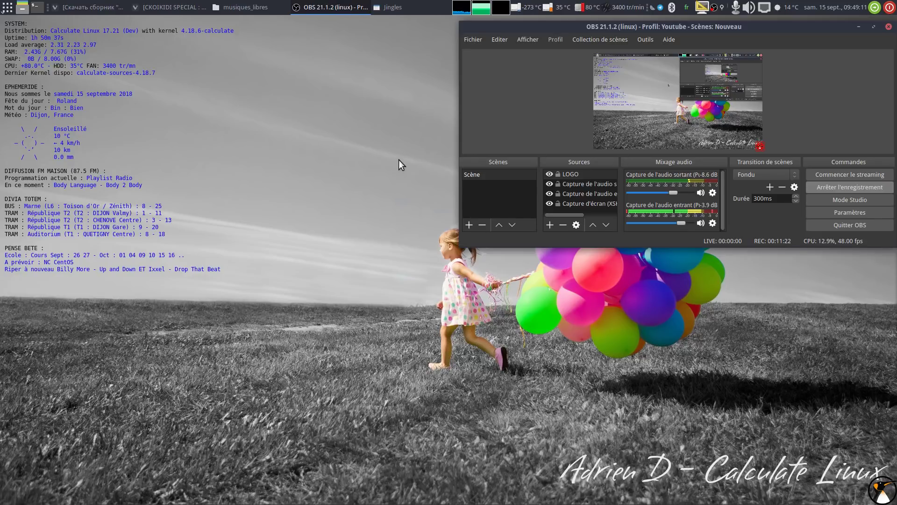
Switch to the jingles_Lol folder in the file manager and open couin.ogg with SMPlayer.
key(alt+Tab)
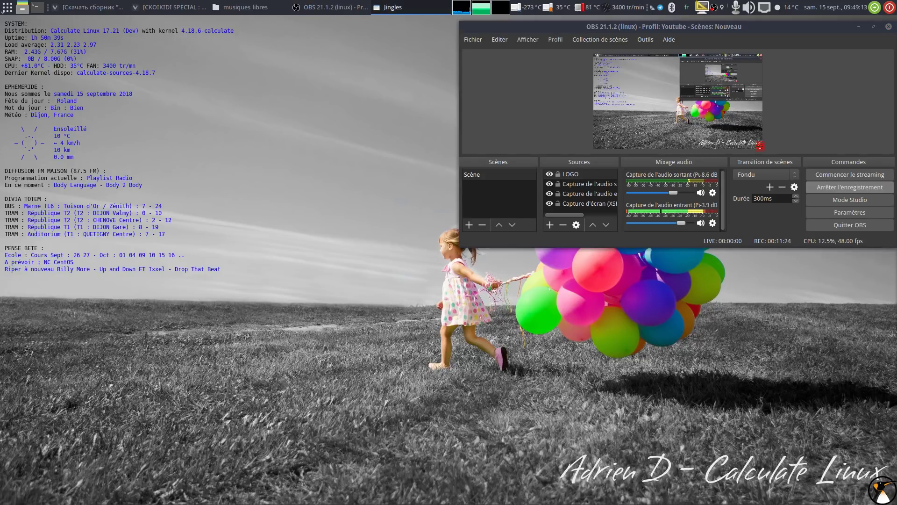
key(alt+Tab)
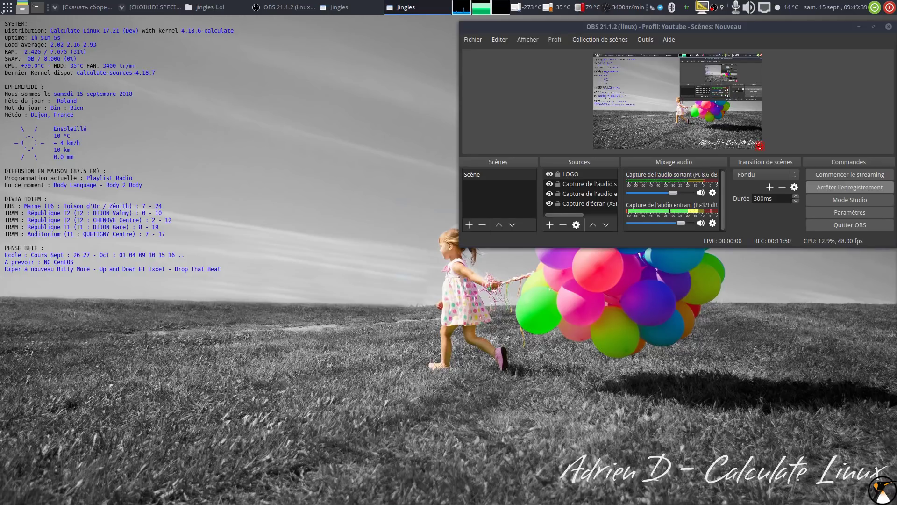
click(205, 7)
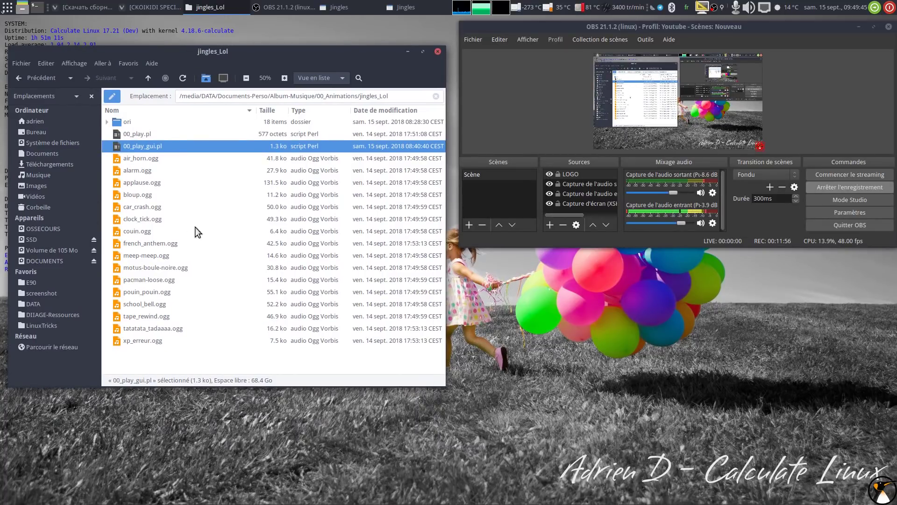
right_click(134, 230)
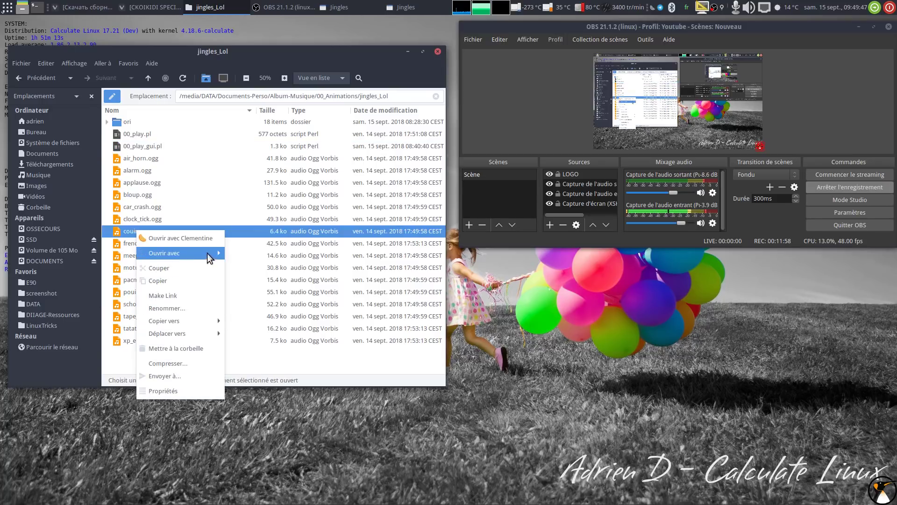
mouse_move(207, 252)
click(262, 317)
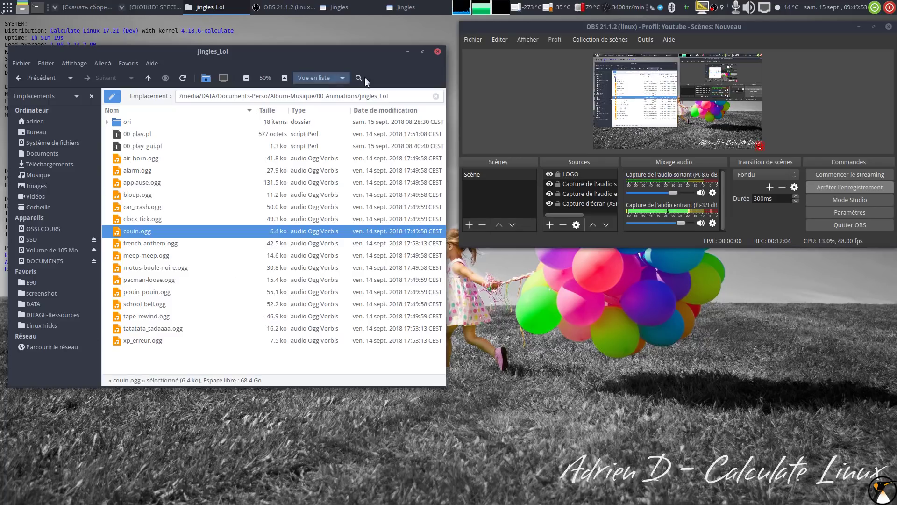
Minimize and restore the jingles_Lol folder window, and open couin.ogg with SMPlayer again.
click(407, 49)
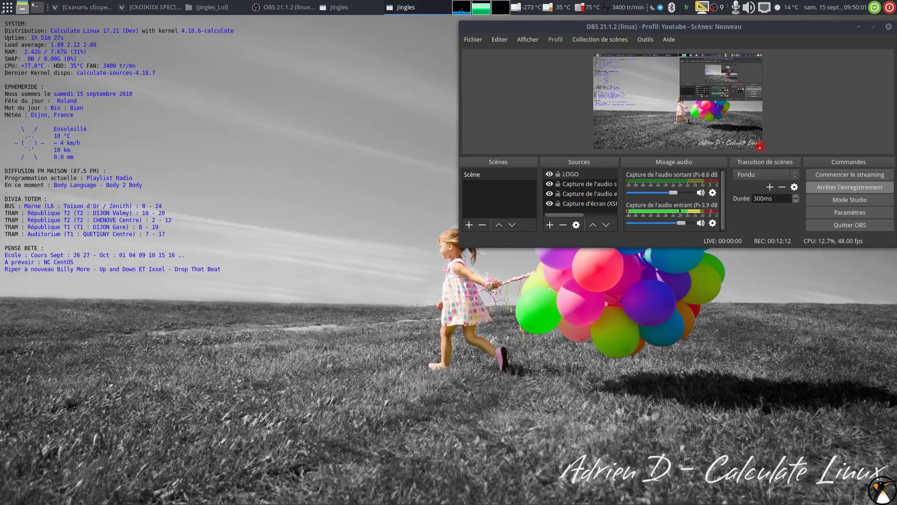
click(213, 8)
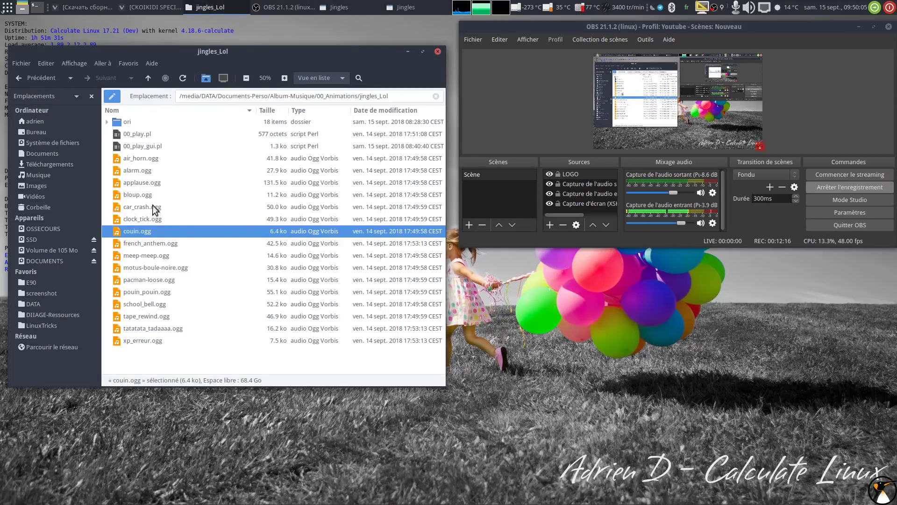
right_click(151, 232)
mouse_move(196, 255)
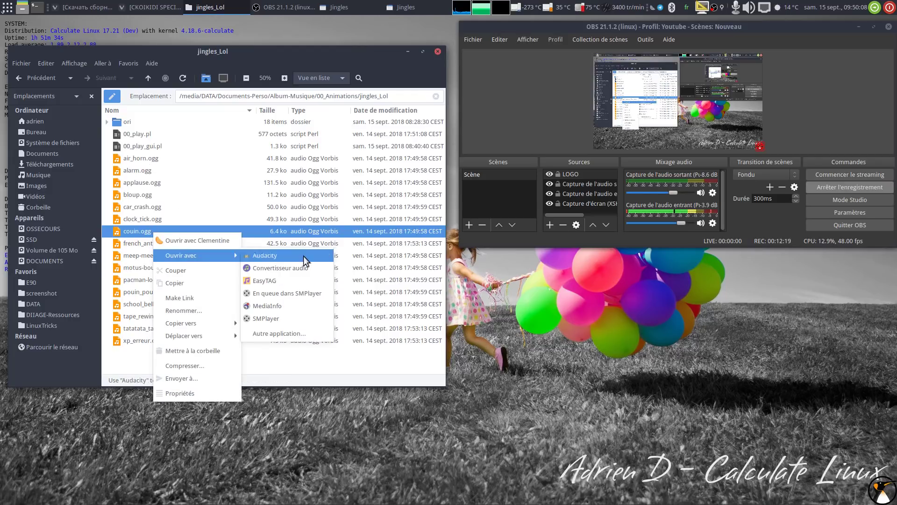
click(273, 321)
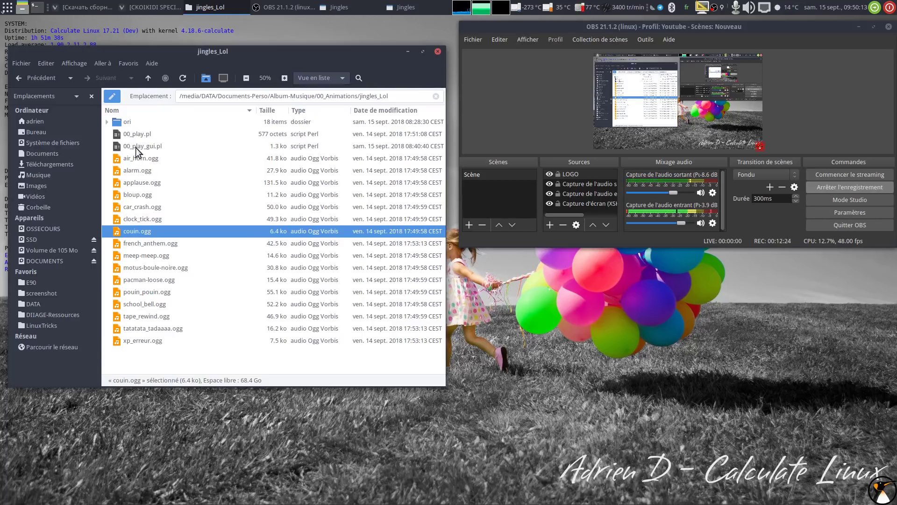
Run the 00_play.pl script in a terminal and move the terminal window clear of the OBS window.
click(143, 136)
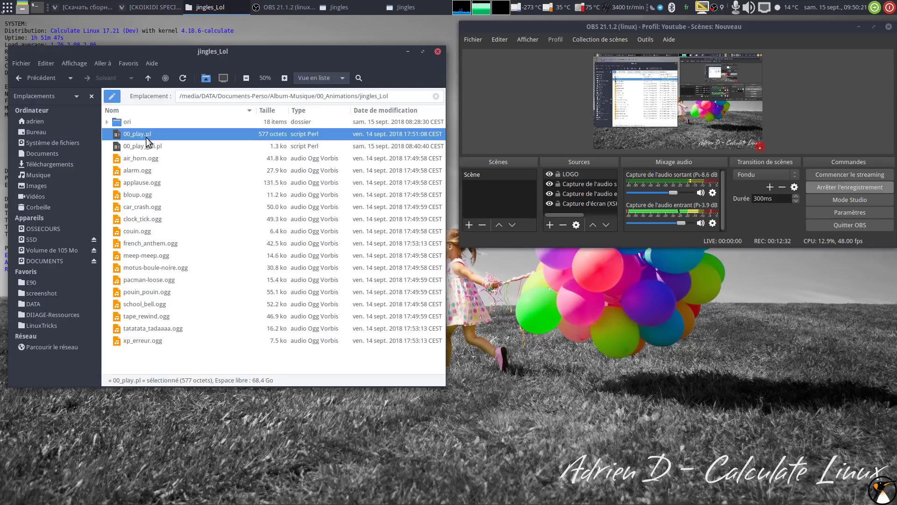
double_click(148, 139)
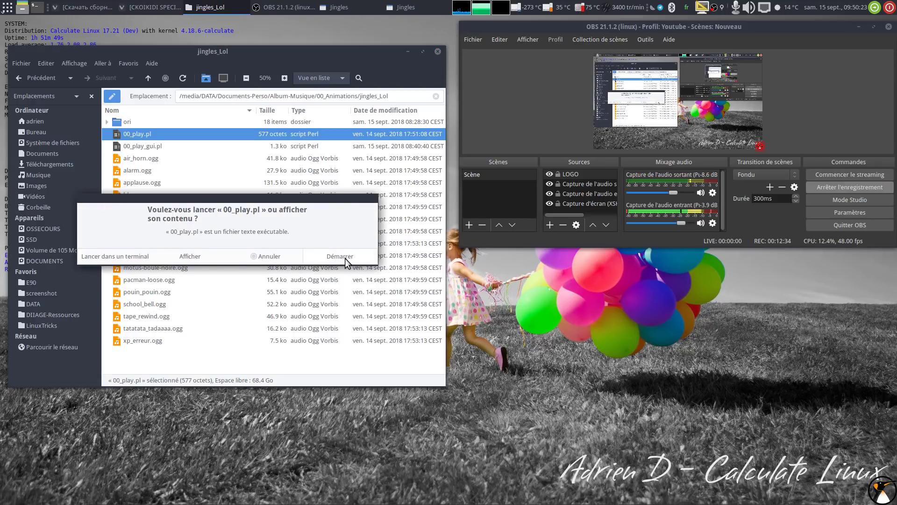
click(122, 256)
drag(367, 124, 186, 109)
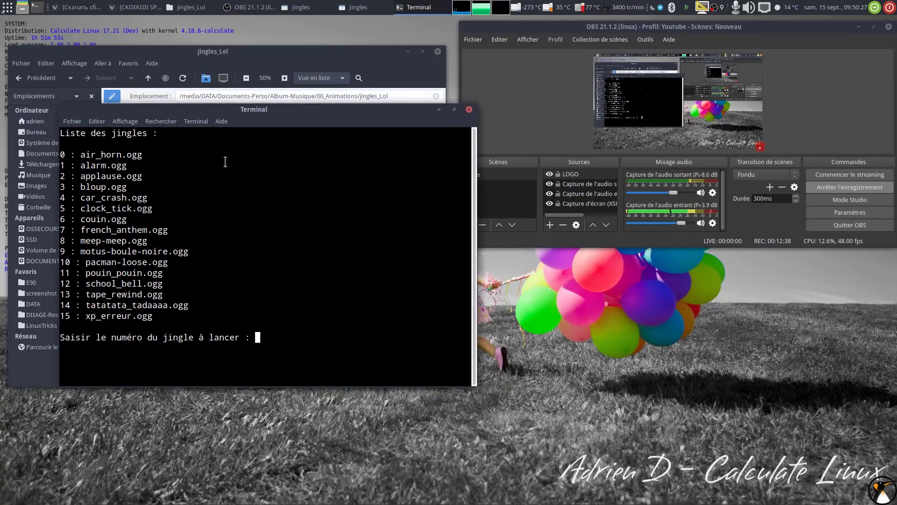
Point out air_horn.ogg in the script's jingle list and play jingle number 11, pouin_pouin.ogg.
drag(81, 155, 143, 152)
click(218, 232)
text(11)
key(Return)
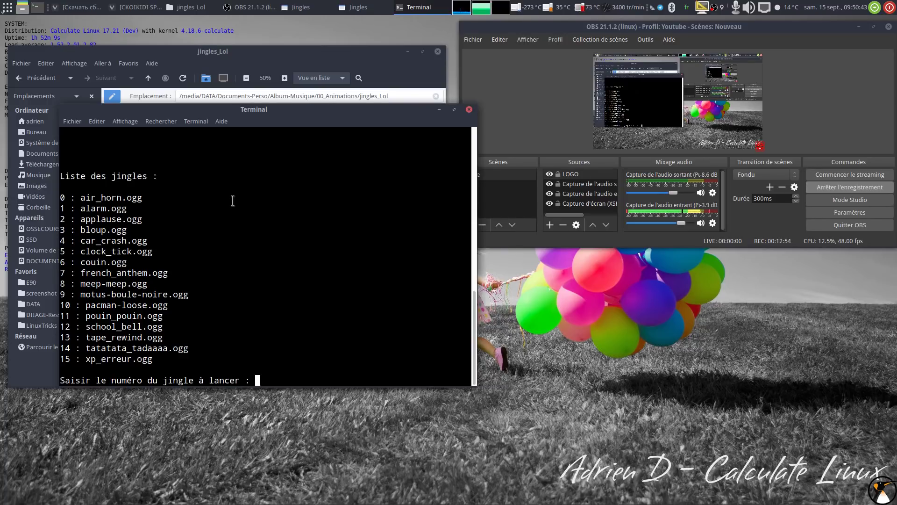
Shrink the terminal's text by three zoom levels, move the smaller window over the folder's file list, and close it.
key(ctrl+minus)
key(ctrl+minus)
key(ctrl+minus)
drag(167, 110, 369, 164)
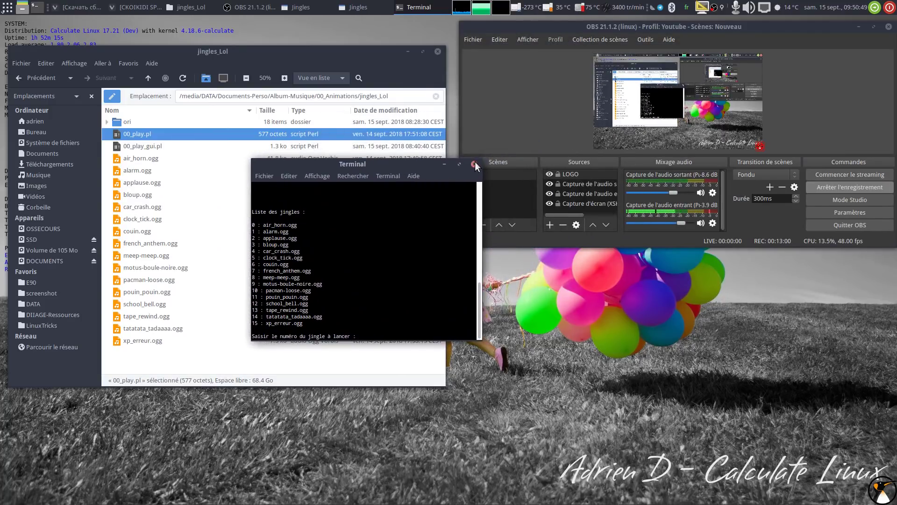
click(475, 163)
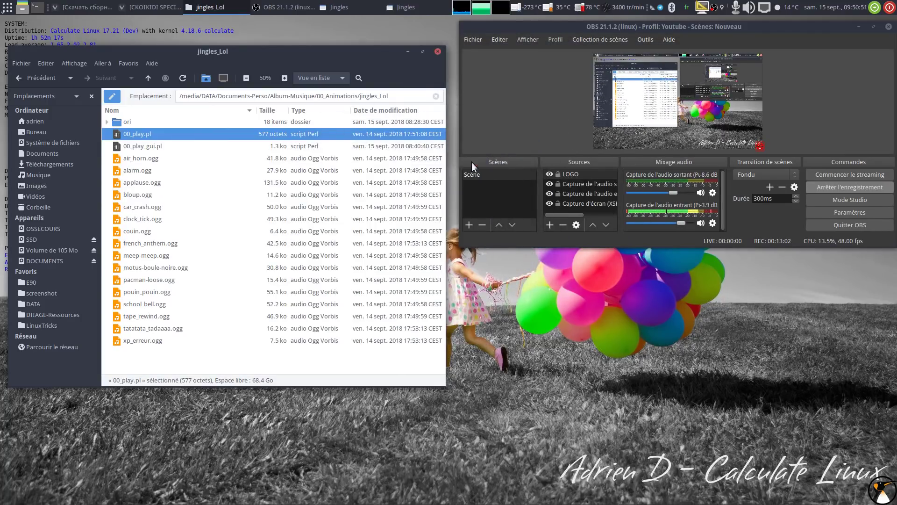
Move the Jingles window over the jingles_Lol folder window, and display the contents of 00_play_gui.pl in the text editor.
drag(485, 177, 304, 97)
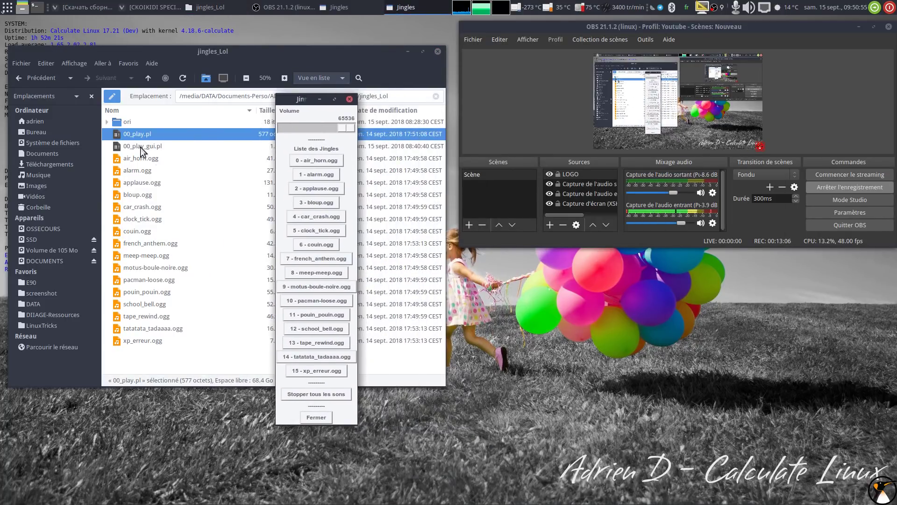
click(164, 147)
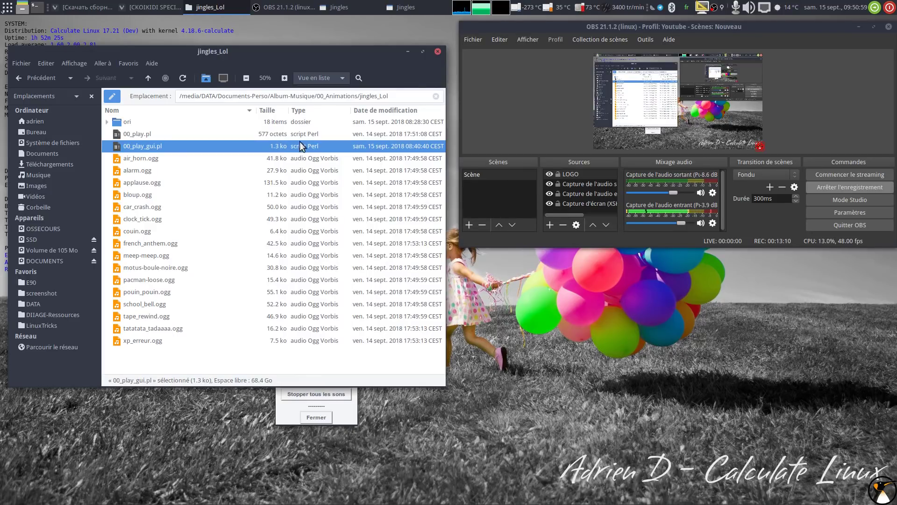
double_click(163, 147)
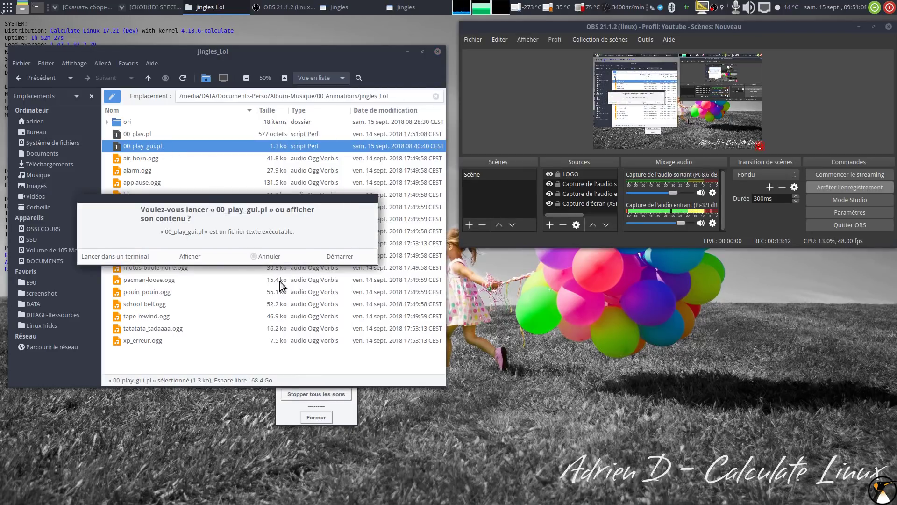
click(196, 258)
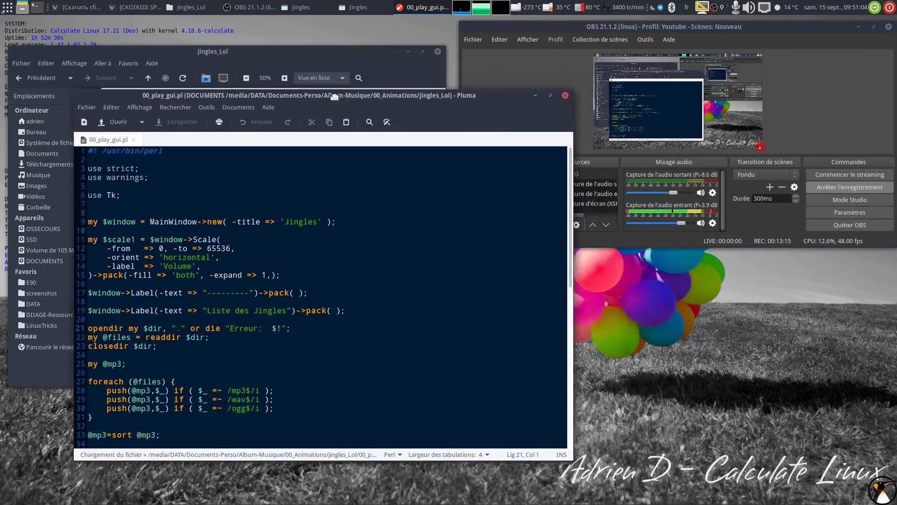
Move the editor window away from the OBS window and highlight the "use Tk;" line in 00_play_gui.pl.
drag(334, 96, 264, 69)
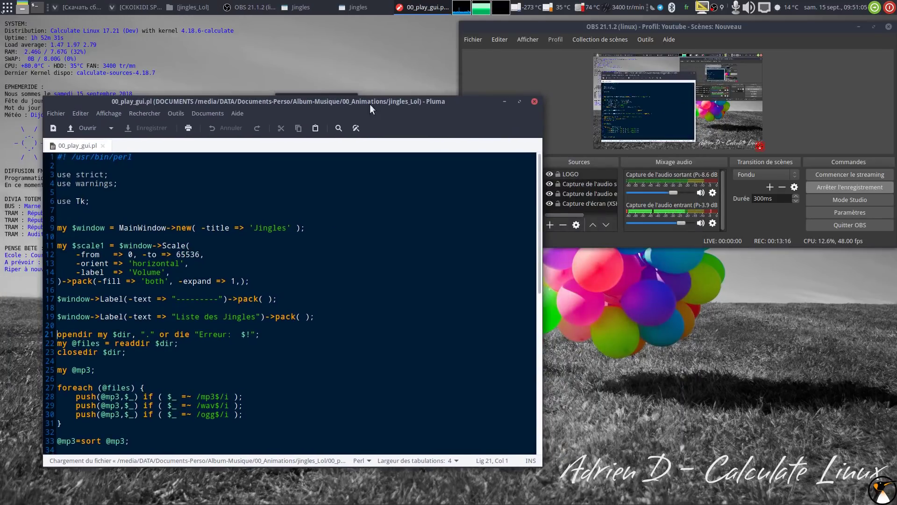
drag(327, 75, 341, 91)
drag(67, 185, 12, 184)
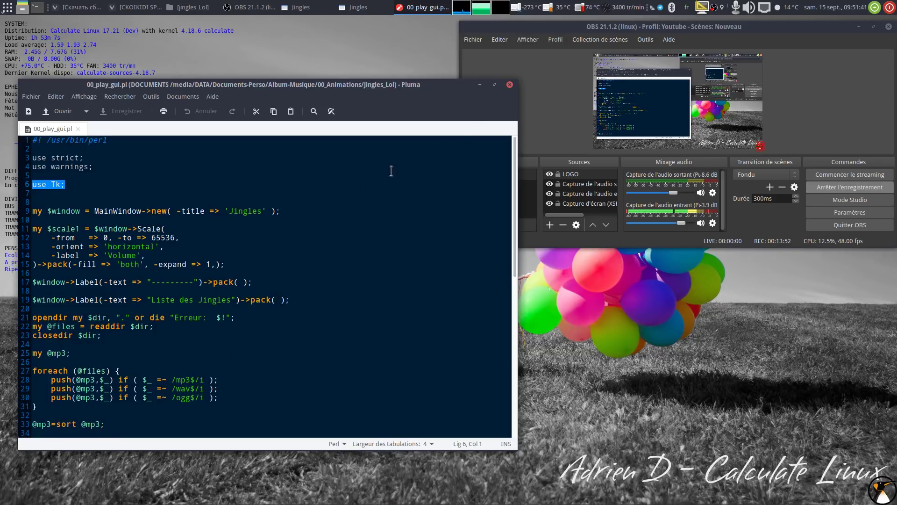
Close the 00_play_gui.pl editor window, move the Jingles window clear of the desktop's center, and widen it.
click(509, 83)
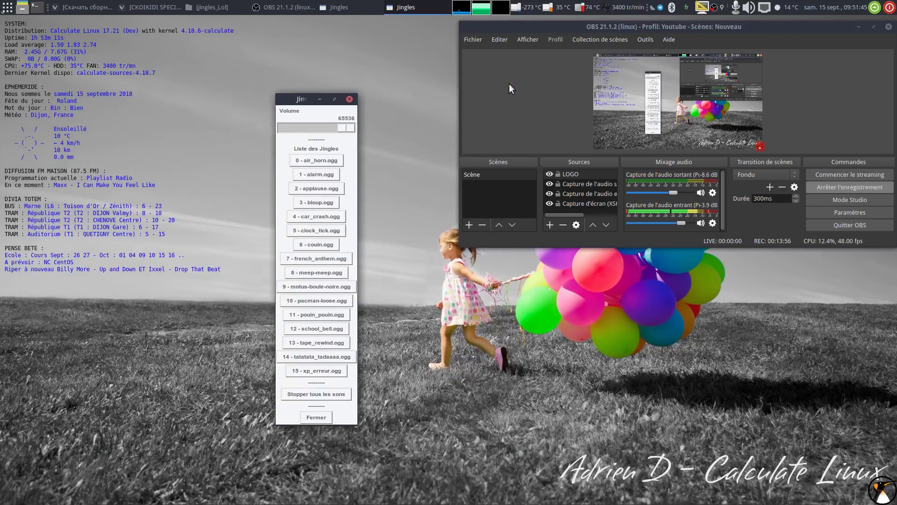
click(289, 79)
drag(288, 79, 216, 47)
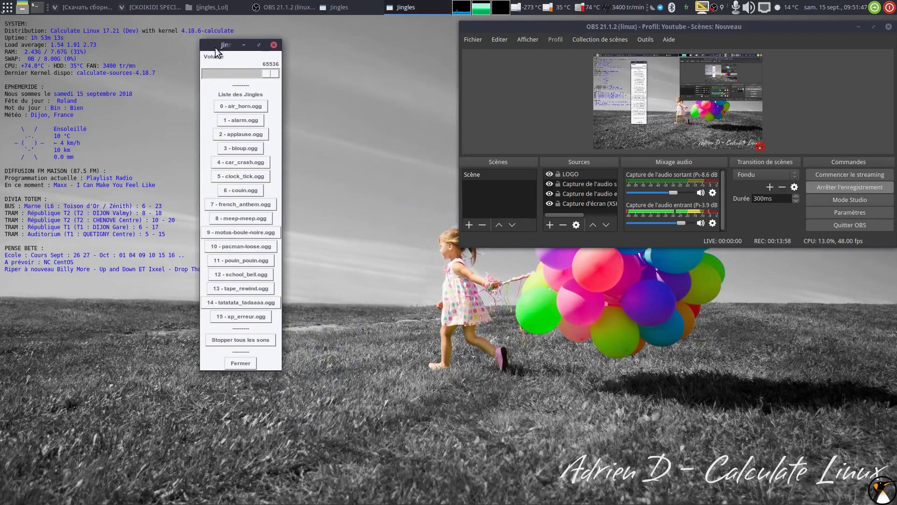
right_click(211, 48)
click(245, 84)
drag(282, 189, 331, 191)
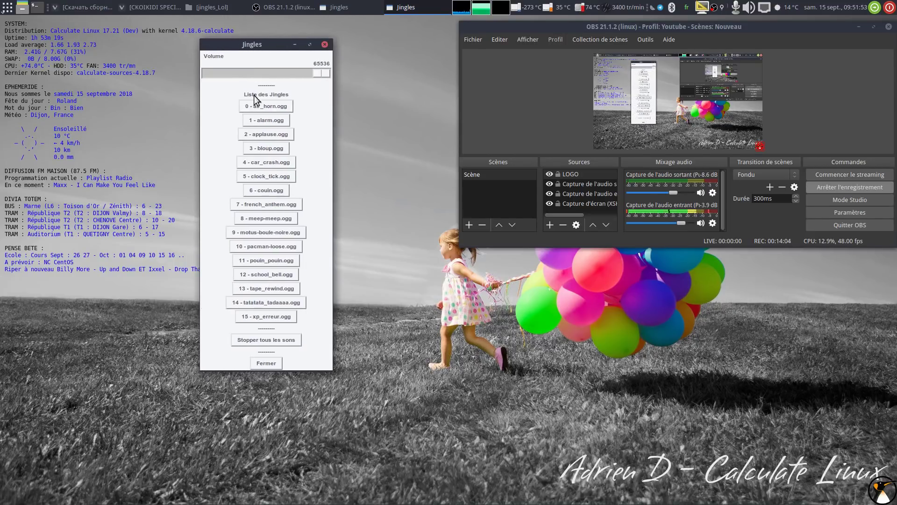
Reposition the Jingles window and briefly show the jingles_Lol folder's file list before hiding it again.
drag(257, 51, 304, 64)
click(209, 7)
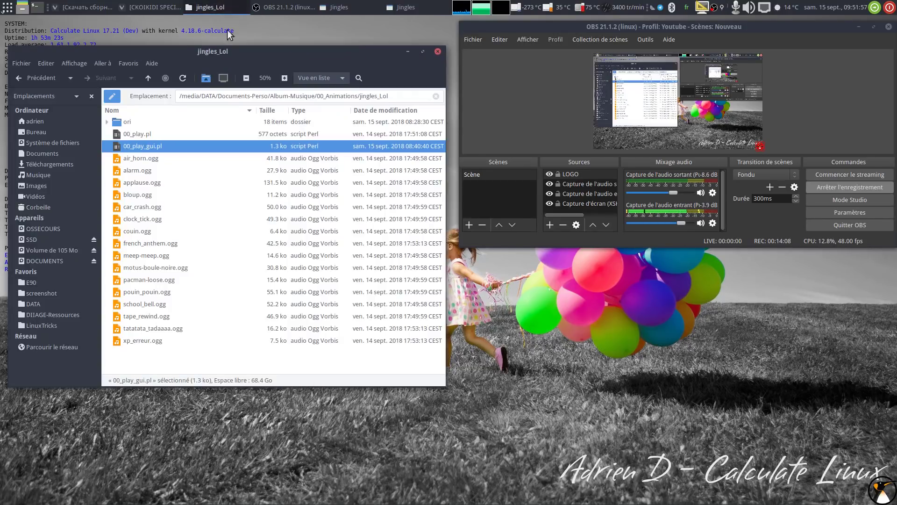
click(209, 9)
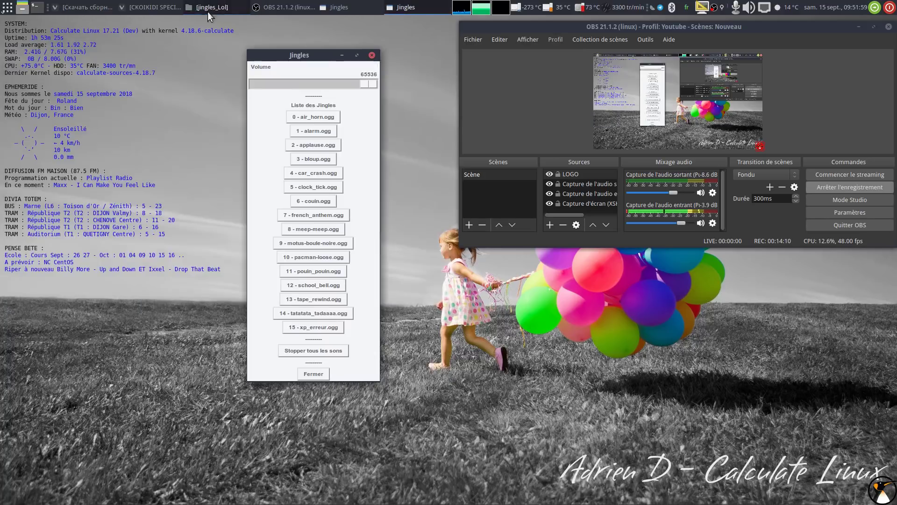
drag(291, 58, 263, 76)
Lower the Jingles player's volume to 0 and play jingle number 3, bloup.ogg.
drag(341, 100, 256, 97)
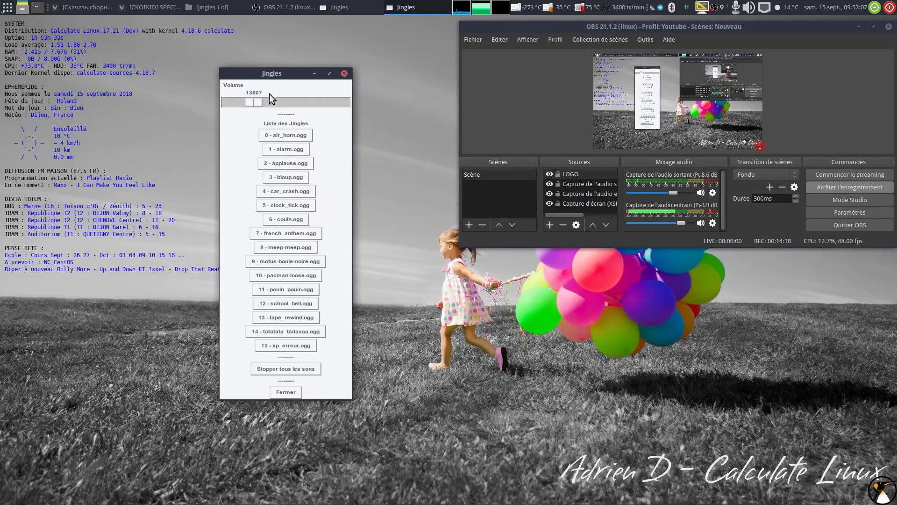
drag(295, 102, 225, 100)
click(287, 177)
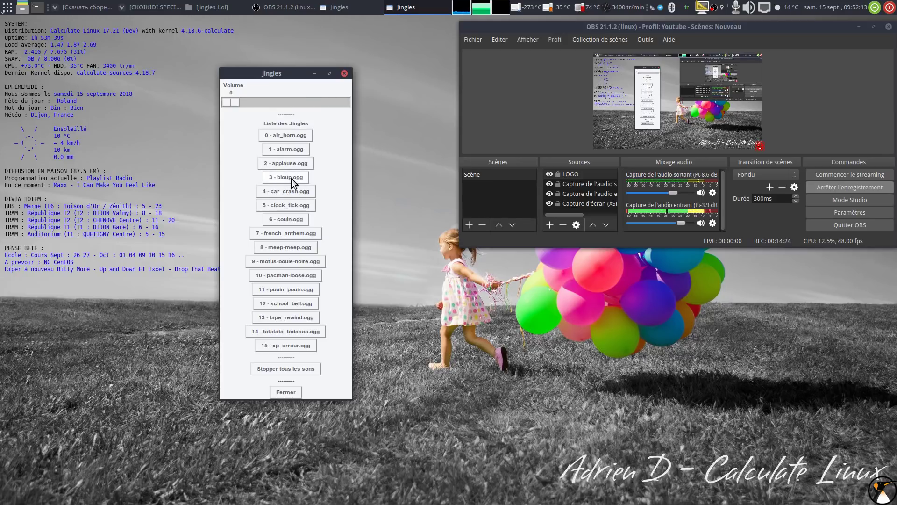
Play jingle number 7, french_anthem.ogg, at volume 45820 and close the Jingles player.
drag(290, 106, 310, 105)
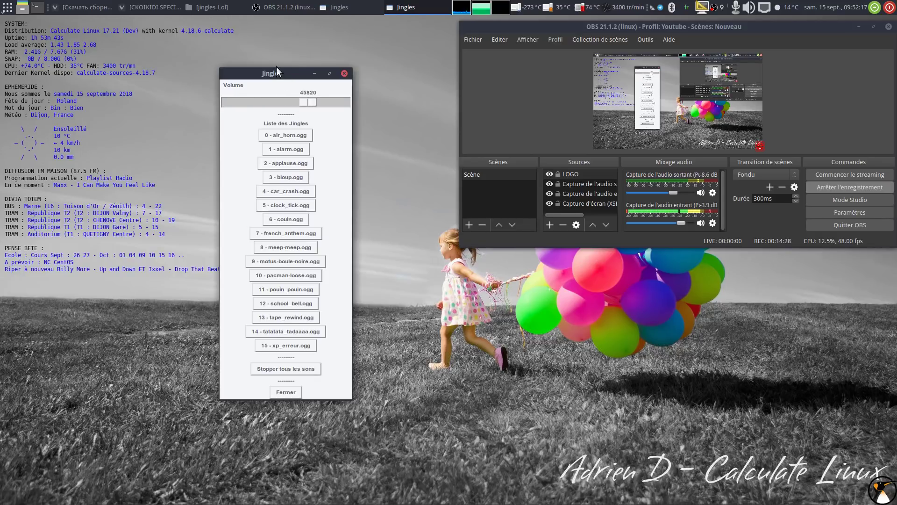
click(309, 235)
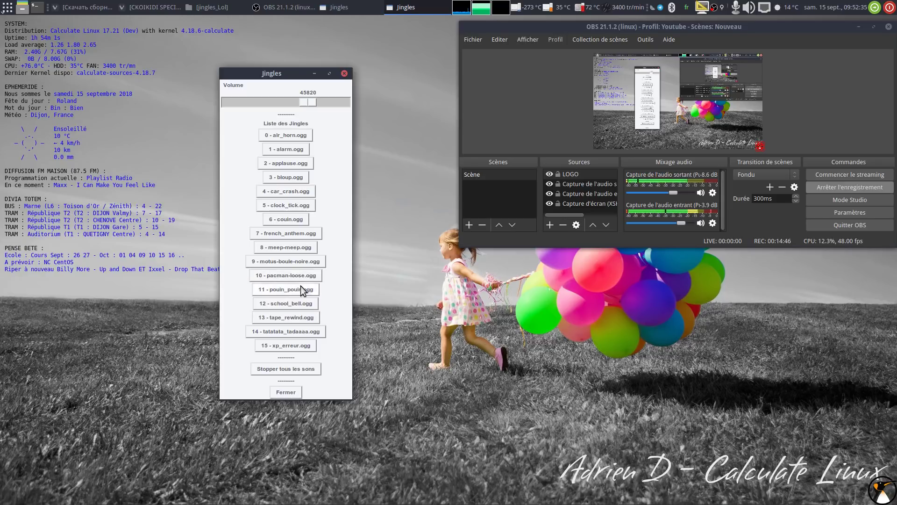
click(292, 394)
Launch 00_play_gui.pl from the jingles_Lol folder without a terminal, and minimize the folder window.
click(216, 3)
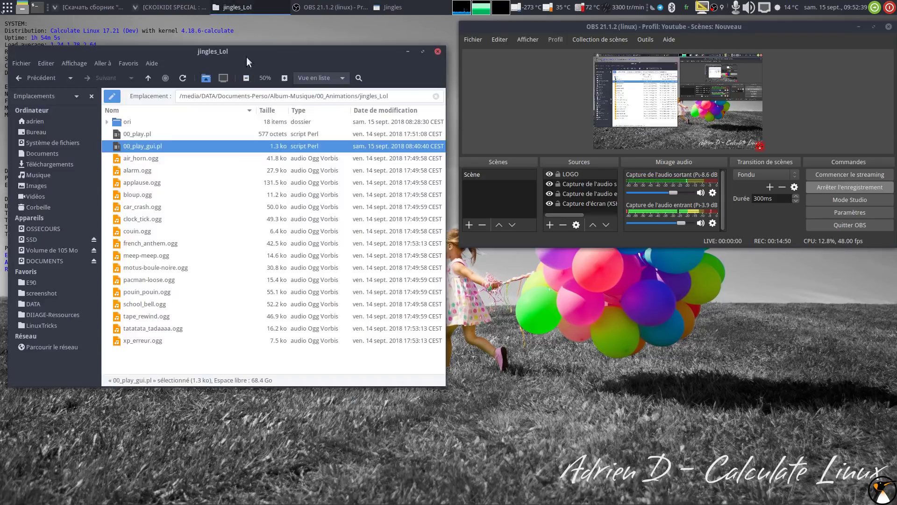
double_click(192, 147)
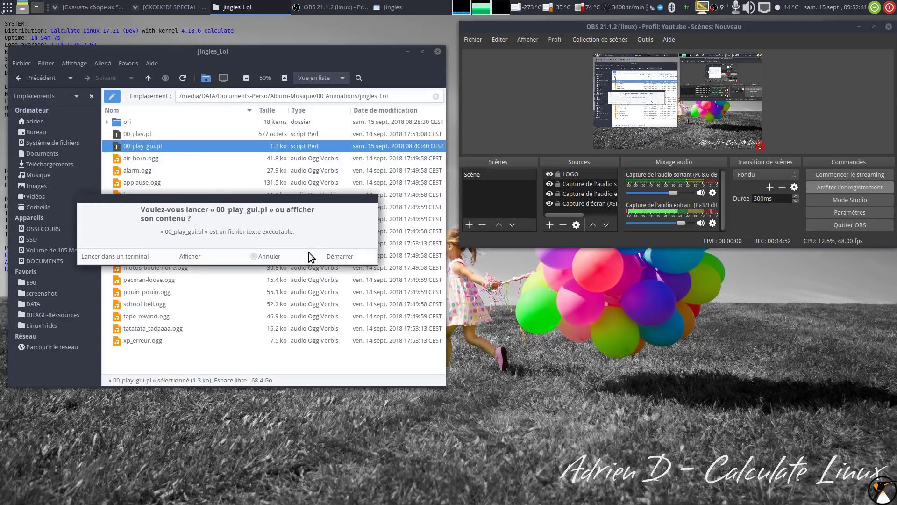
click(347, 255)
click(409, 51)
Widen the newly launched Jingles window and arrange the second Jingles window with the music beds beside it.
drag(425, 99, 170, 111)
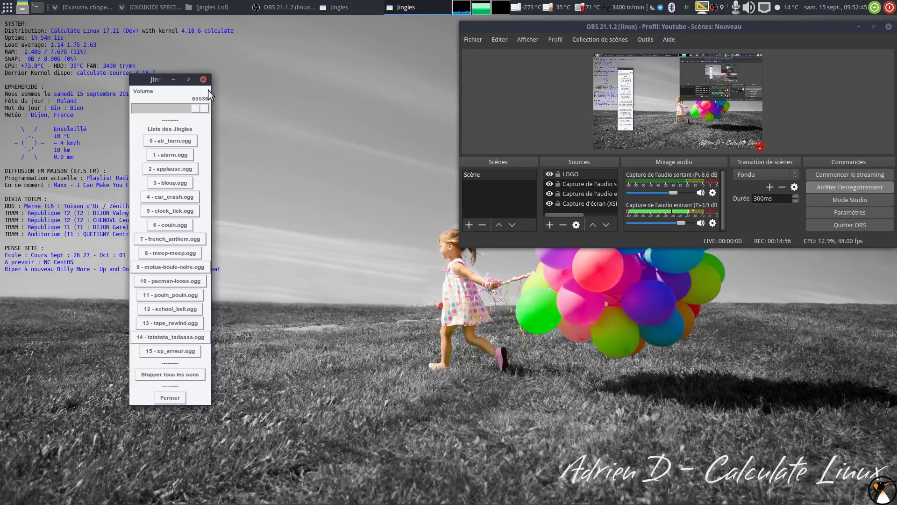
drag(211, 74, 297, 69)
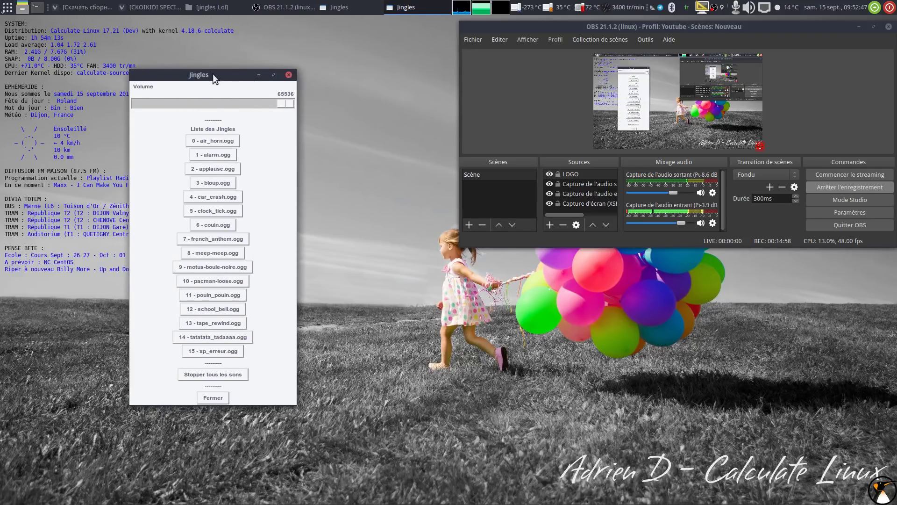
drag(212, 74, 114, 114)
drag(605, 301, 273, 139)
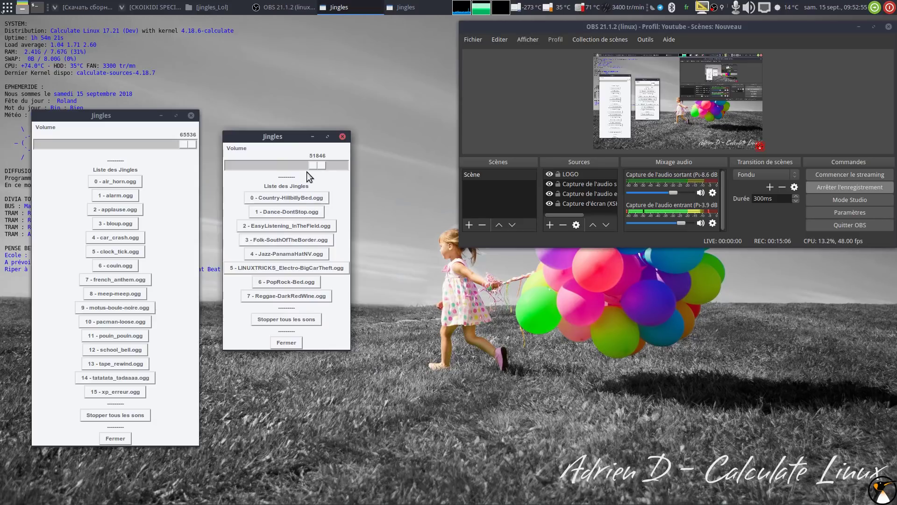
drag(289, 212, 315, 199)
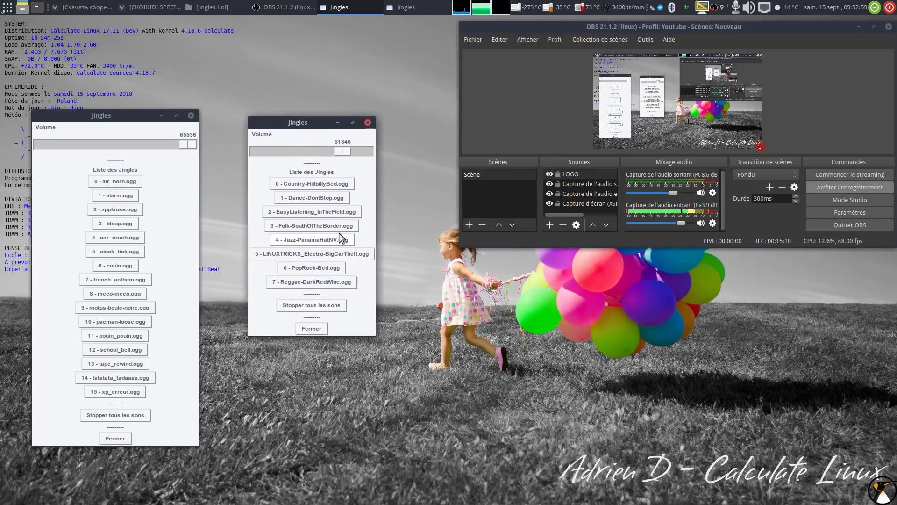
Play EasyListening_InTheField.ogg in the music Jingles window, stop the sounds, and try its volume at 28836 and 63788.
click(316, 214)
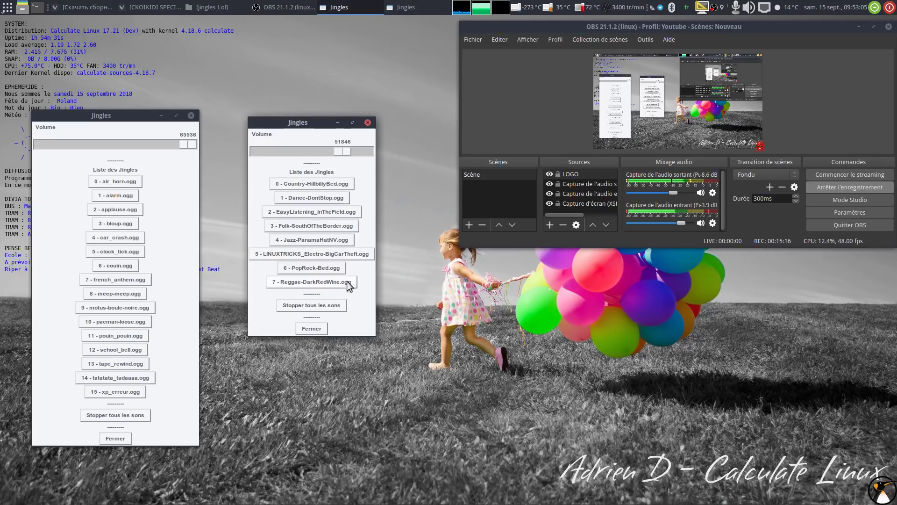
click(298, 308)
drag(344, 151, 306, 146)
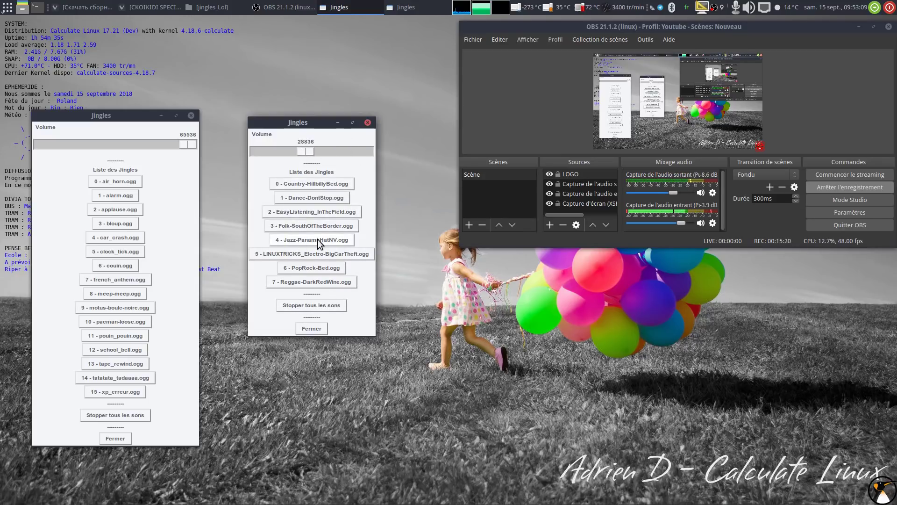
drag(306, 151, 363, 152)
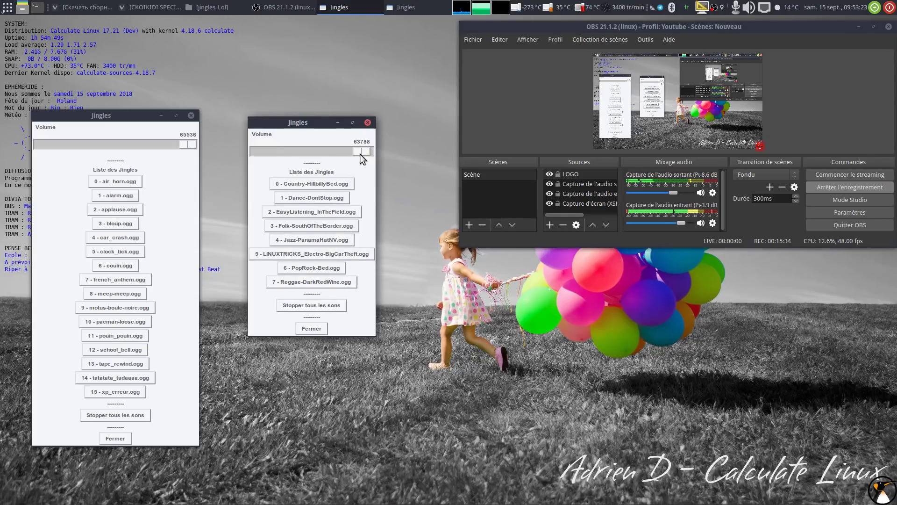
click(312, 305)
Set the music Jingles window's volume to 34079 and reposition the window.
drag(366, 152, 338, 150)
drag(306, 122, 307, 143)
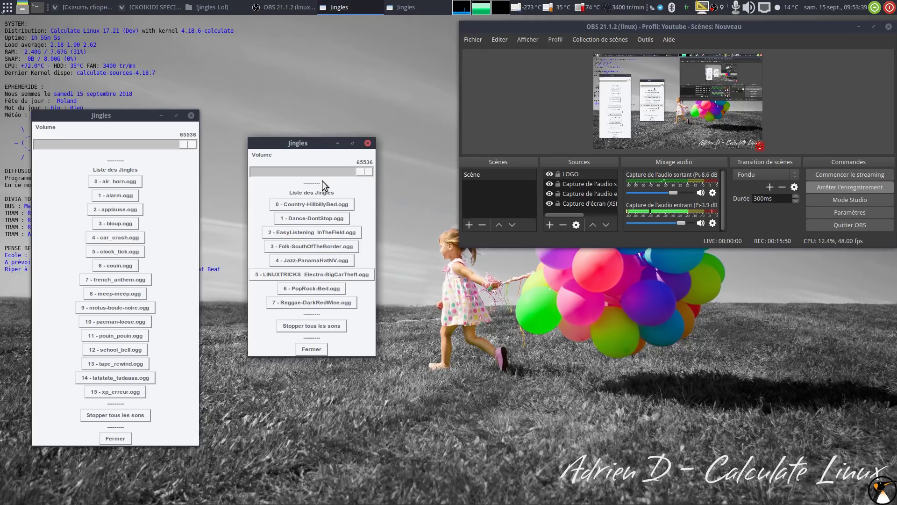
drag(361, 174, 339, 125)
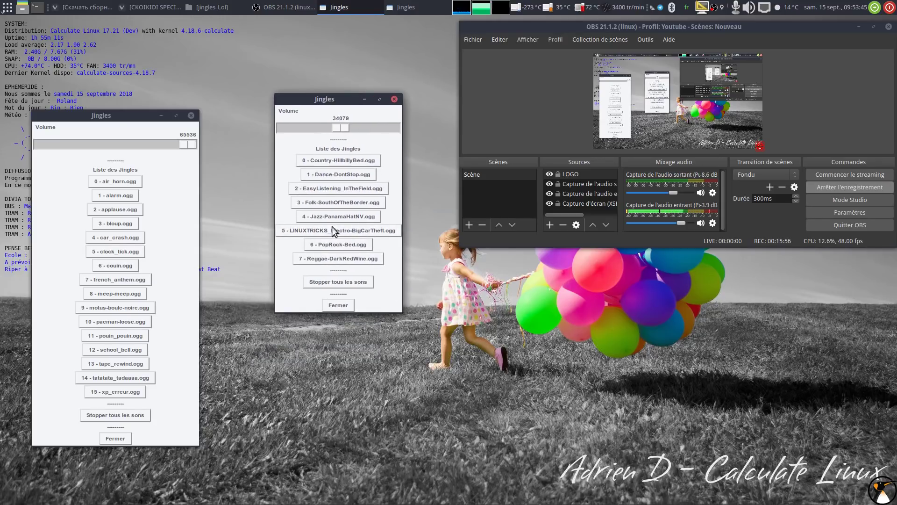
Move the sound-effects Jingles window, play couin.ogg from it, and stop all sounds in the music Jingles window.
drag(113, 117, 147, 79)
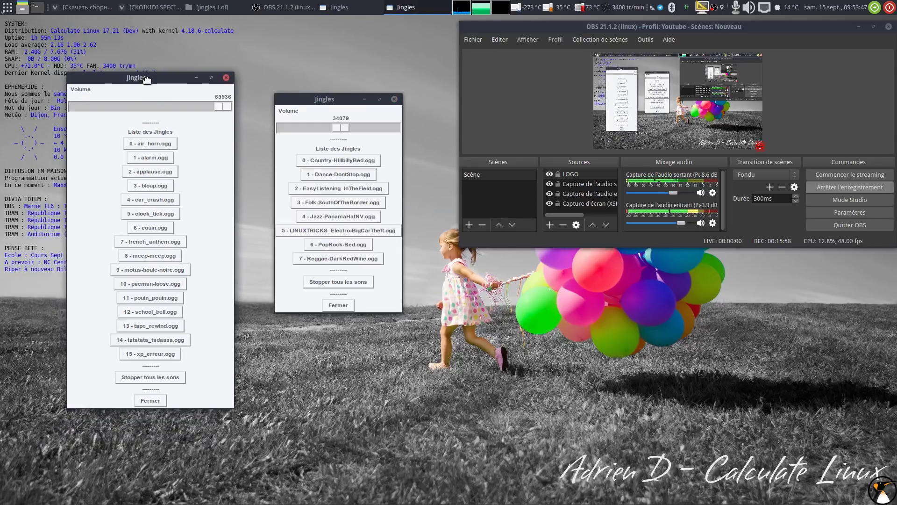
click(148, 231)
click(347, 281)
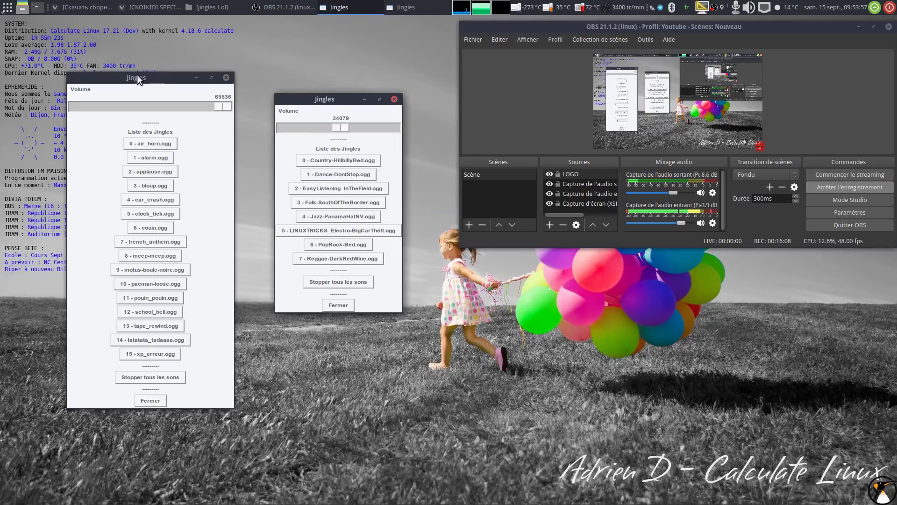
Play jingle number 11, pouin_pouin.ogg, and jingle number 6, couin.ogg, from the sound-effects window.
click(149, 302)
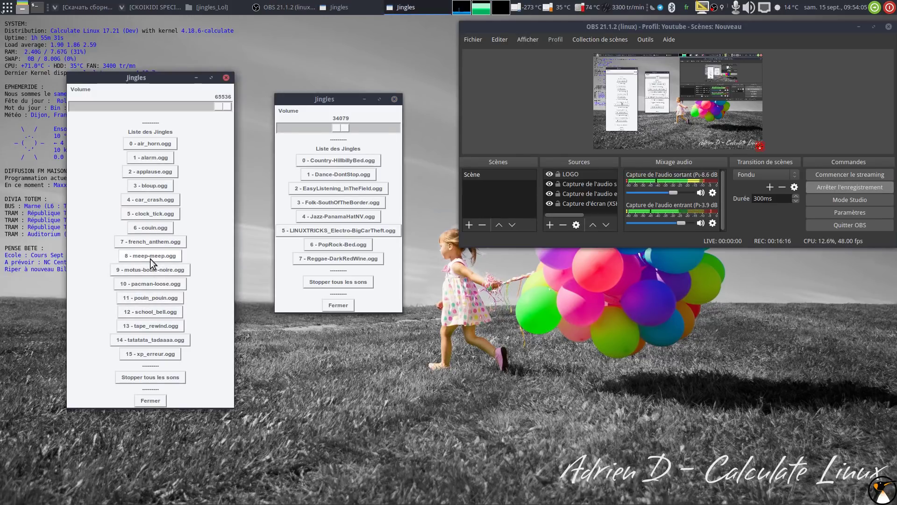
click(147, 226)
Move the sound-effects Jingles window slightly and close both Jingles windows.
drag(124, 76, 141, 84)
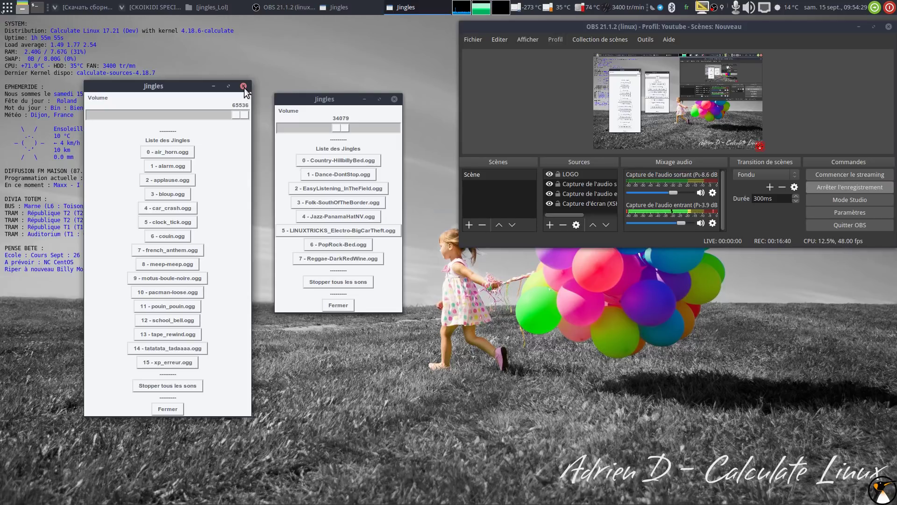
click(244, 87)
click(394, 99)
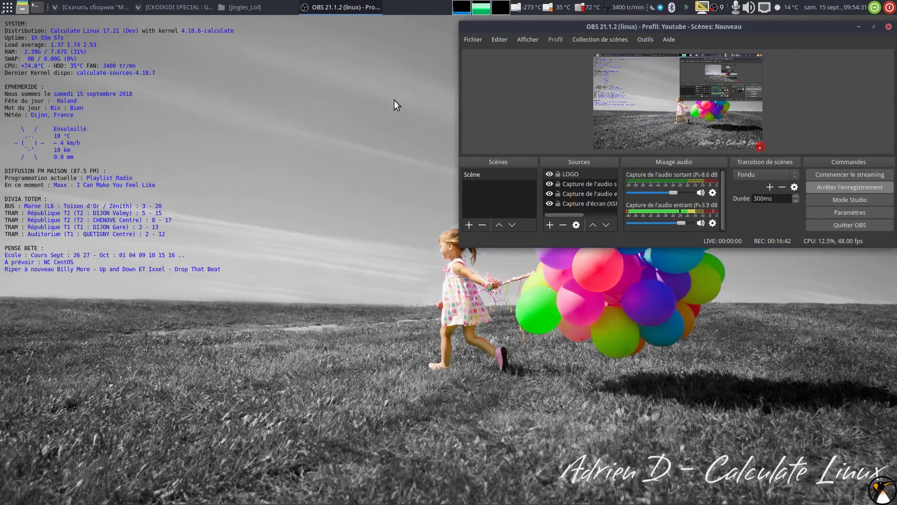